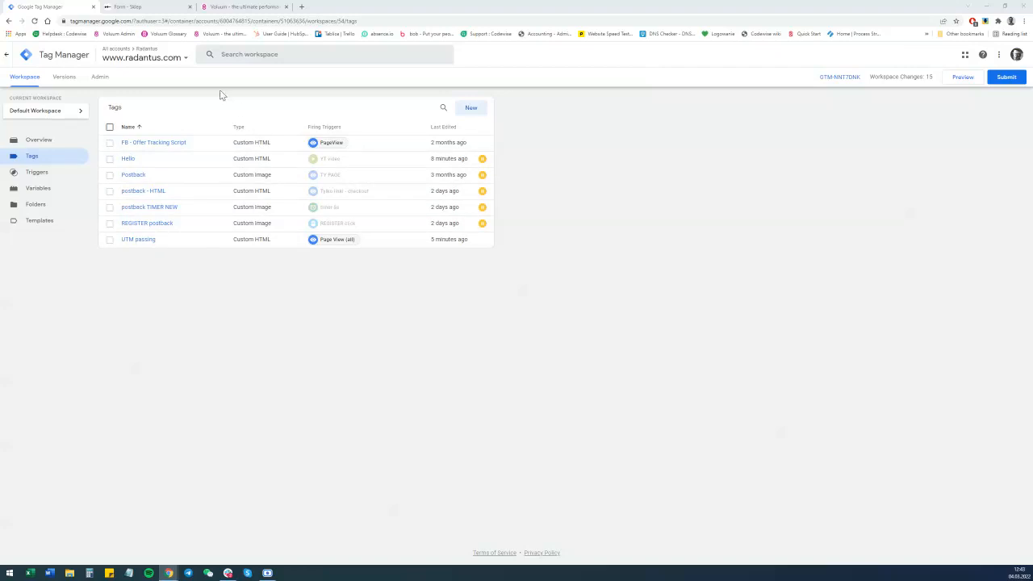
# Try submitting the empty contact form on the Form page to test its required fields.
pyautogui.click(172, 12)
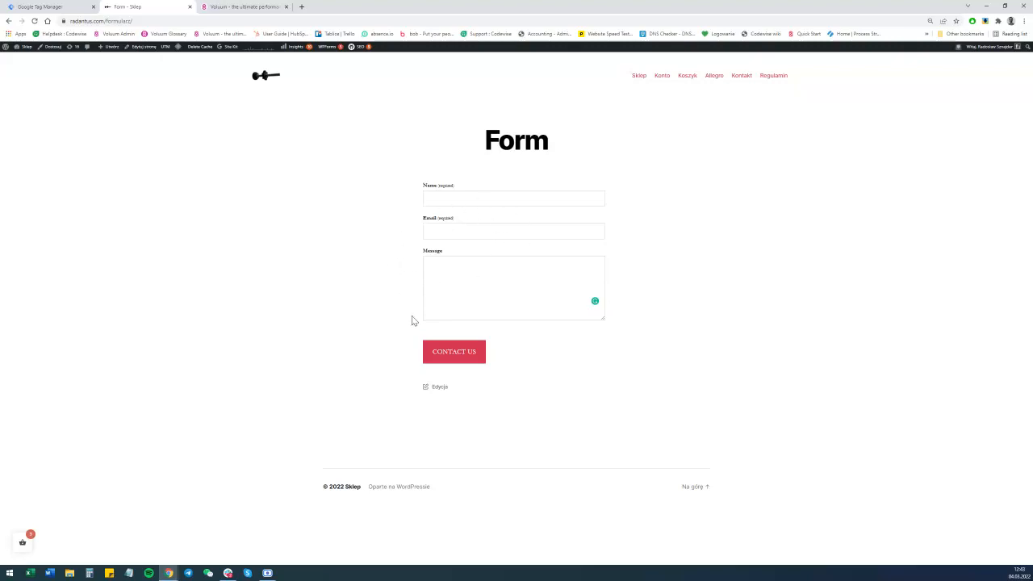
pyautogui.click(464, 359)
pyautogui.click(442, 197)
pyautogui.click(461, 231)
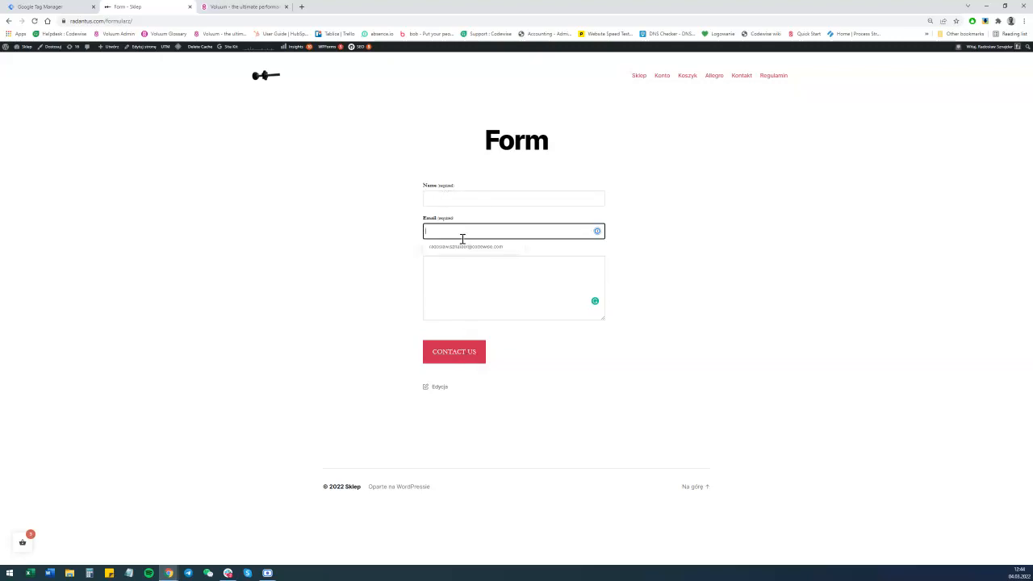
pyautogui.click(470, 273)
pyautogui.click(460, 357)
pyautogui.click(461, 357)
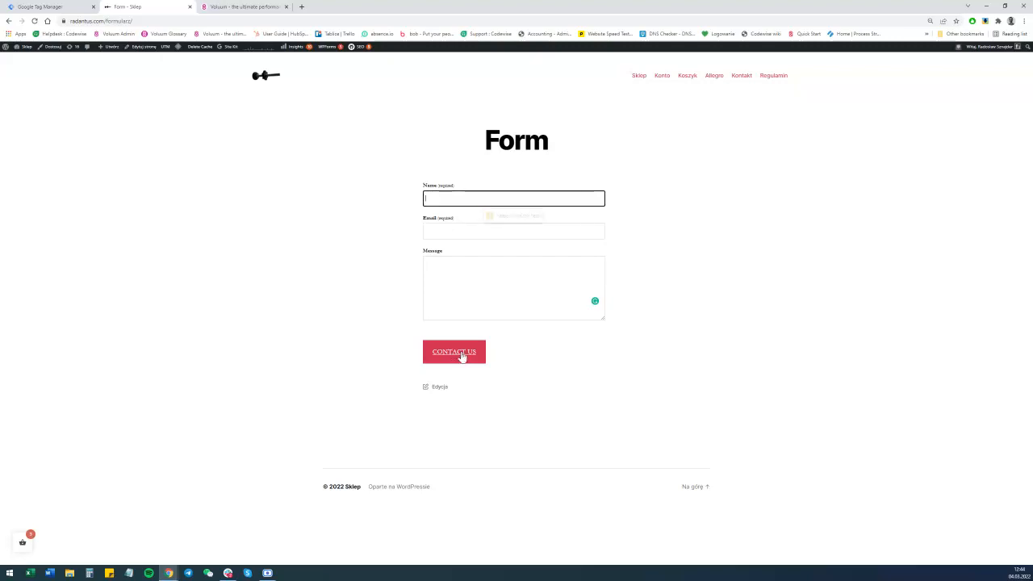
pyautogui.click(460, 358)
pyautogui.click(460, 358)
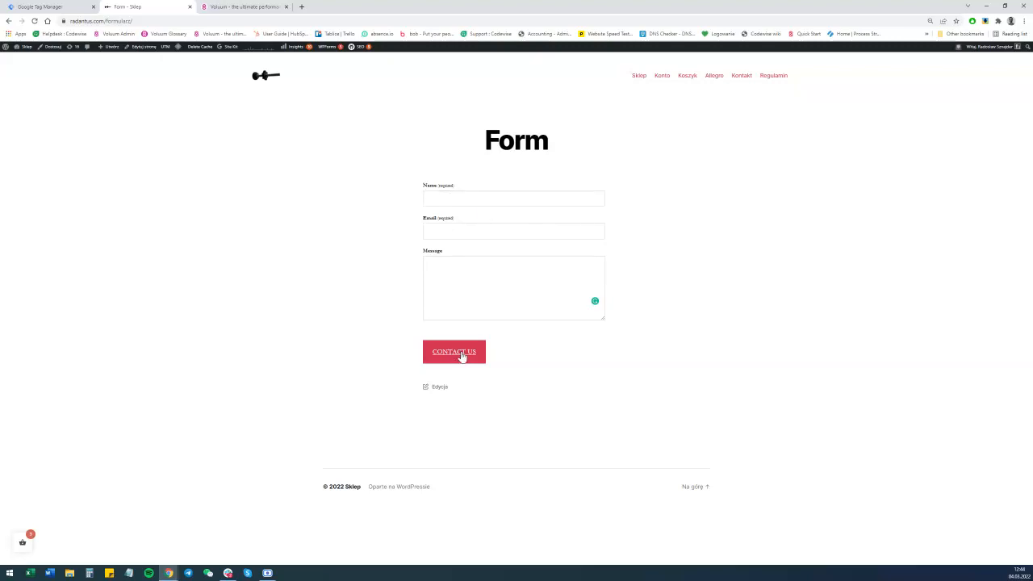
pyautogui.click(461, 358)
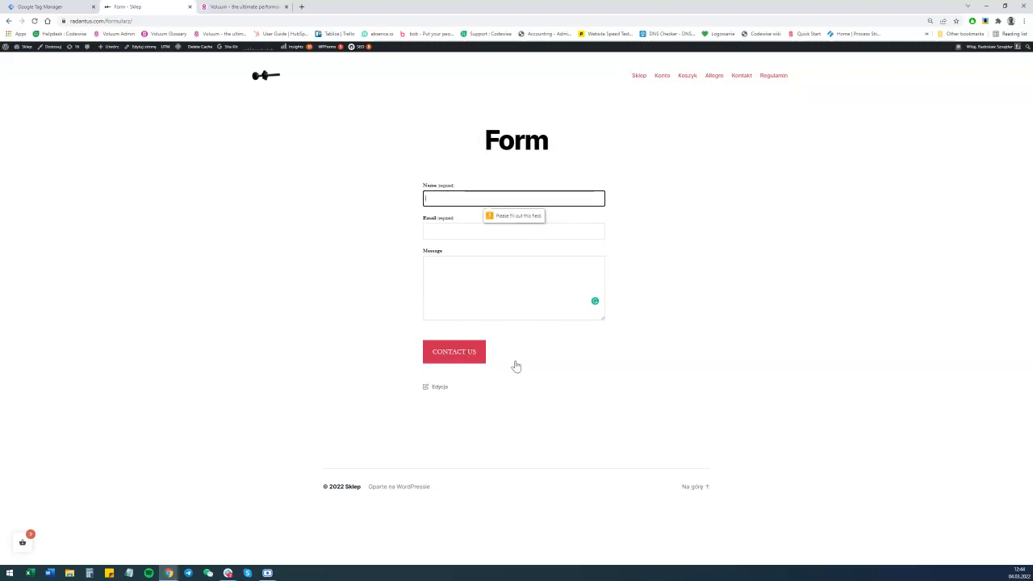
pyautogui.click(328, 240)
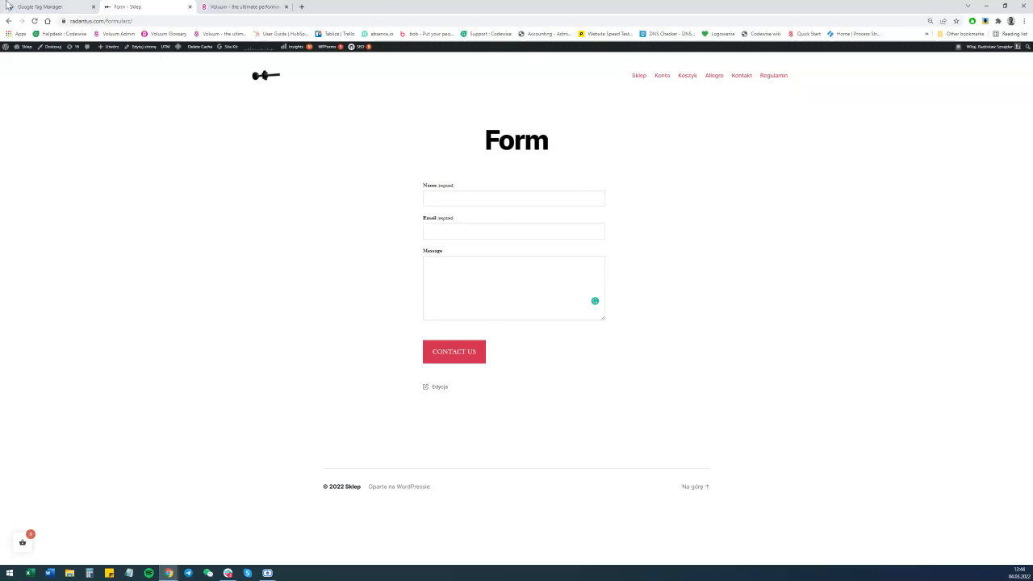
# Create a new trigger in Tag Manager and name it Form submission.
pyautogui.click(36, 6)
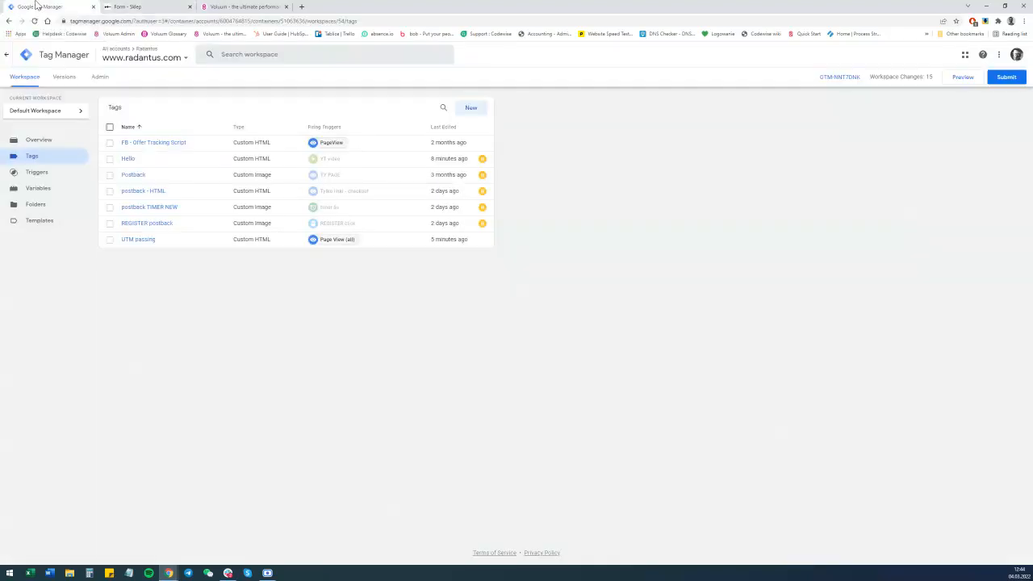
pyautogui.click(37, 172)
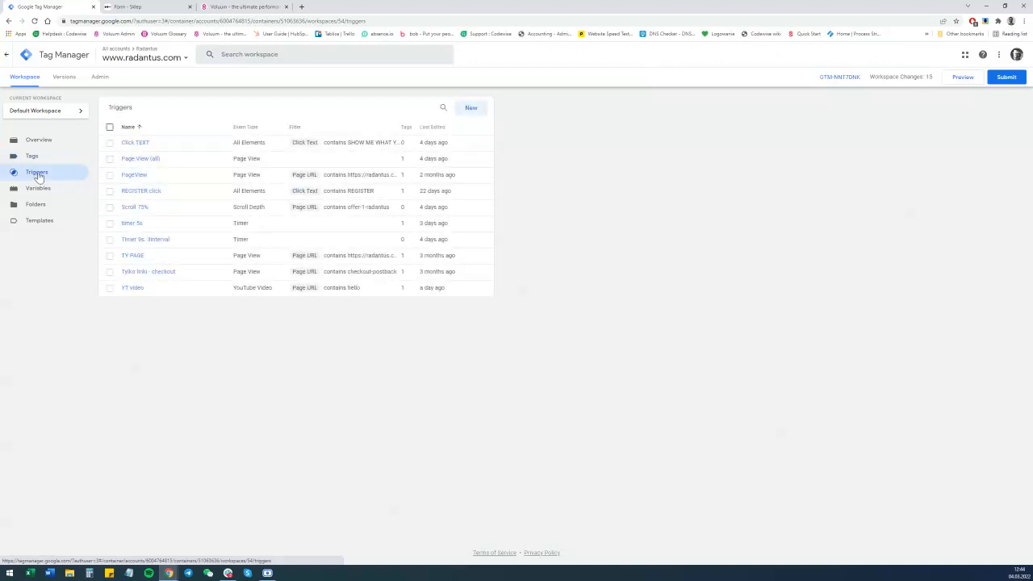
pyautogui.click(472, 110)
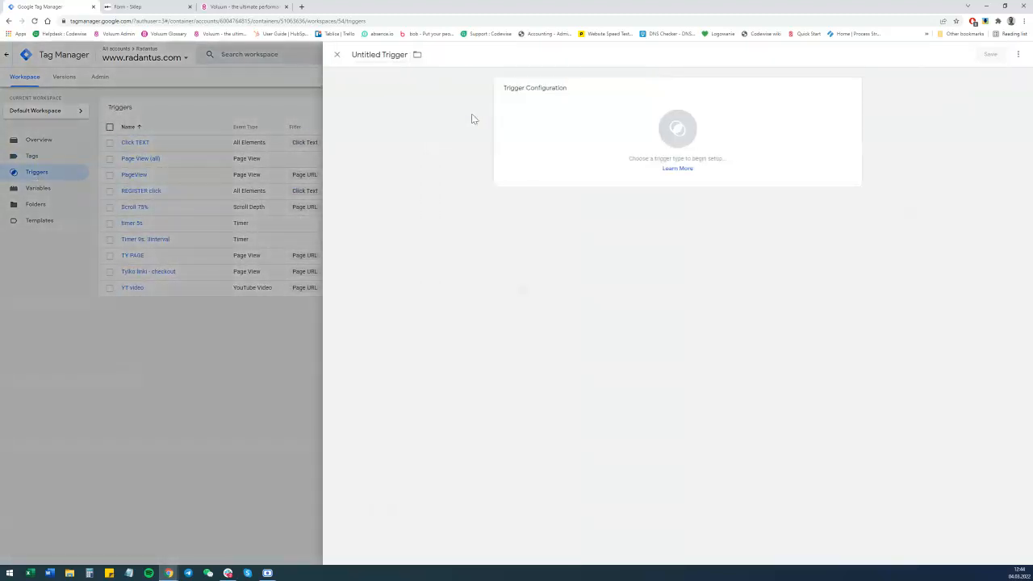
pyautogui.click(383, 54)
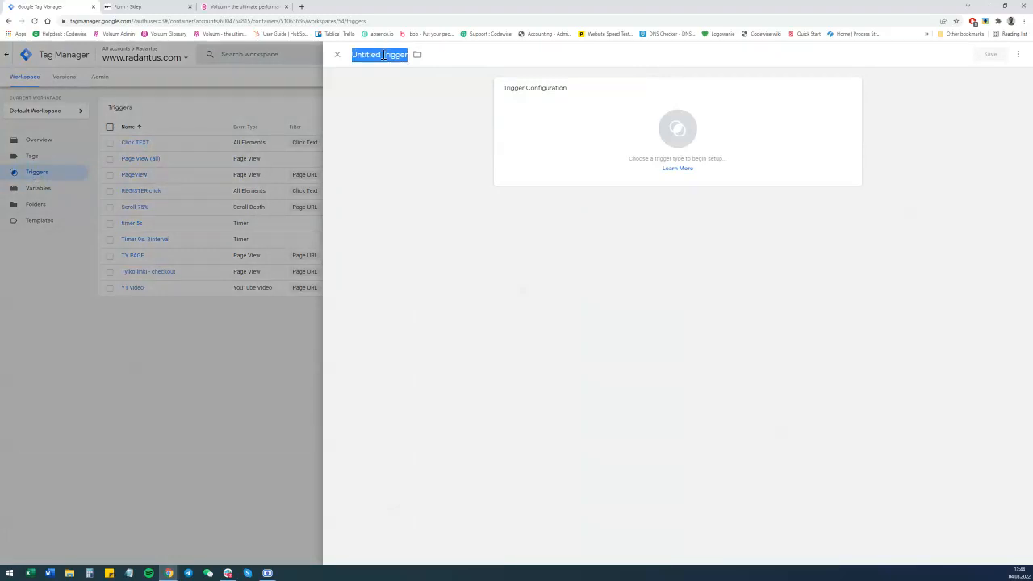
pyautogui.write('Form submission')
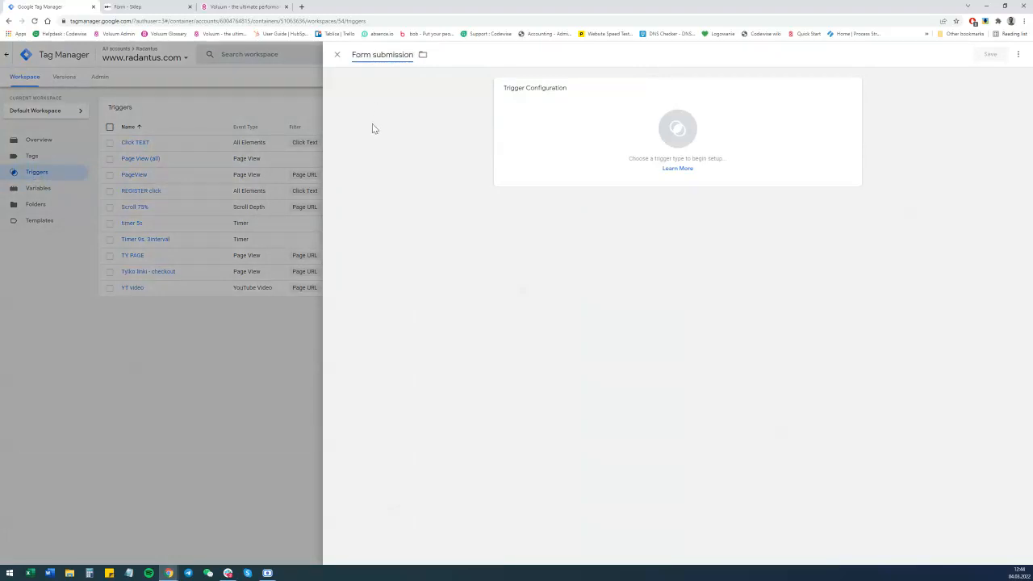
# Set the trigger type to Form Submission, leaving Wait for Tags unchecked.
pyautogui.click(677, 130)
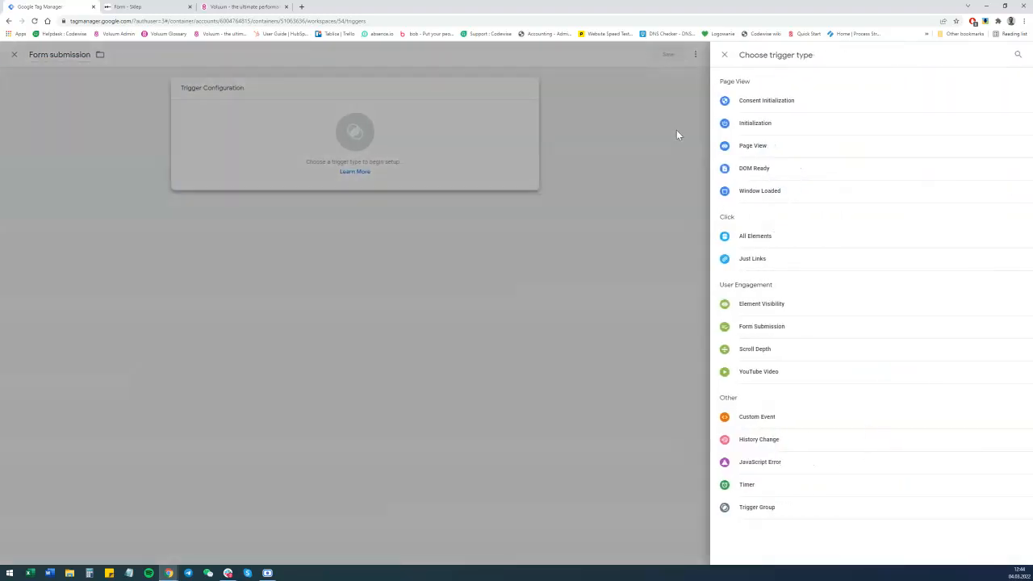
pyautogui.click(775, 328)
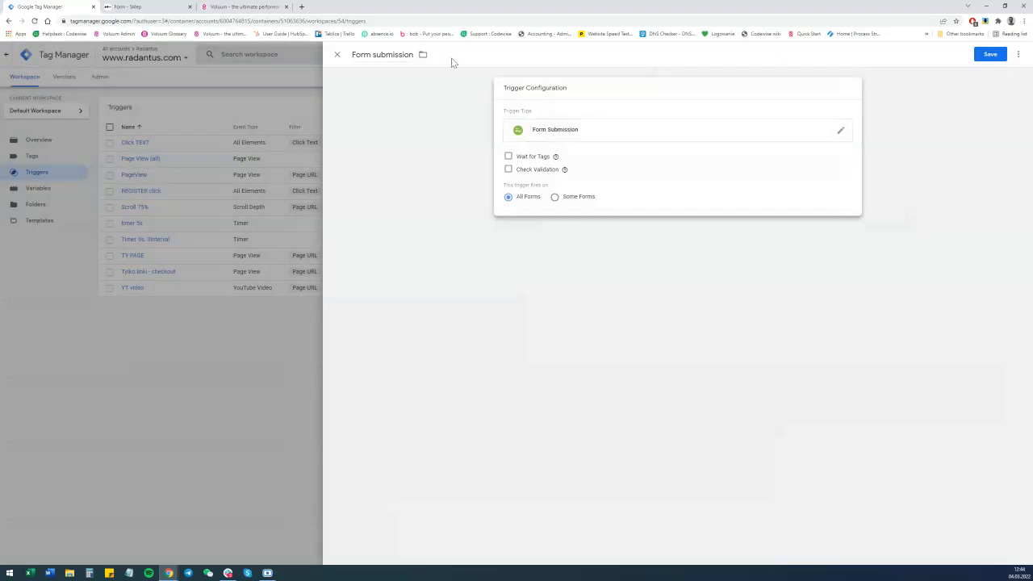
pyautogui.click(508, 156)
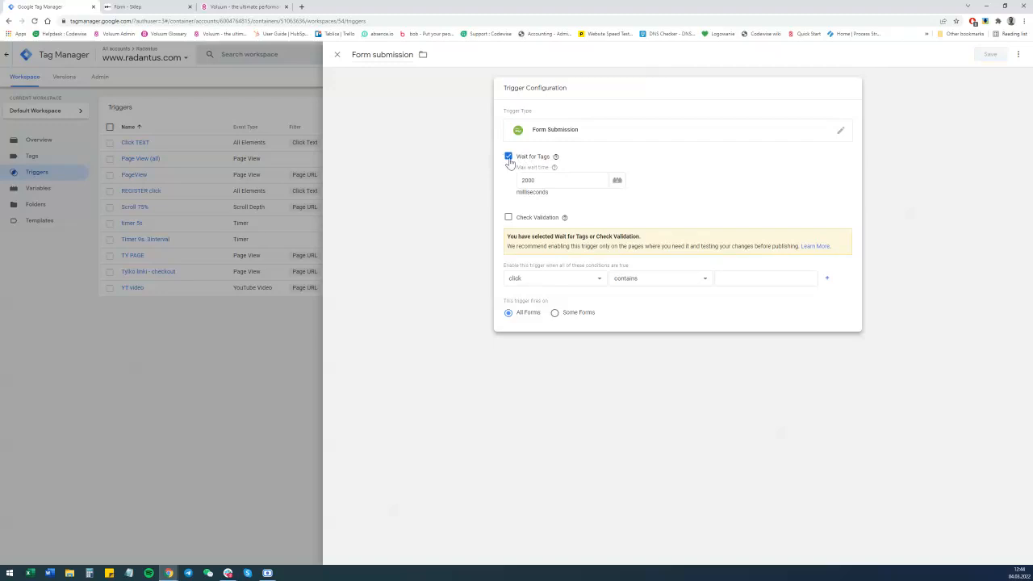
pyautogui.click(508, 159)
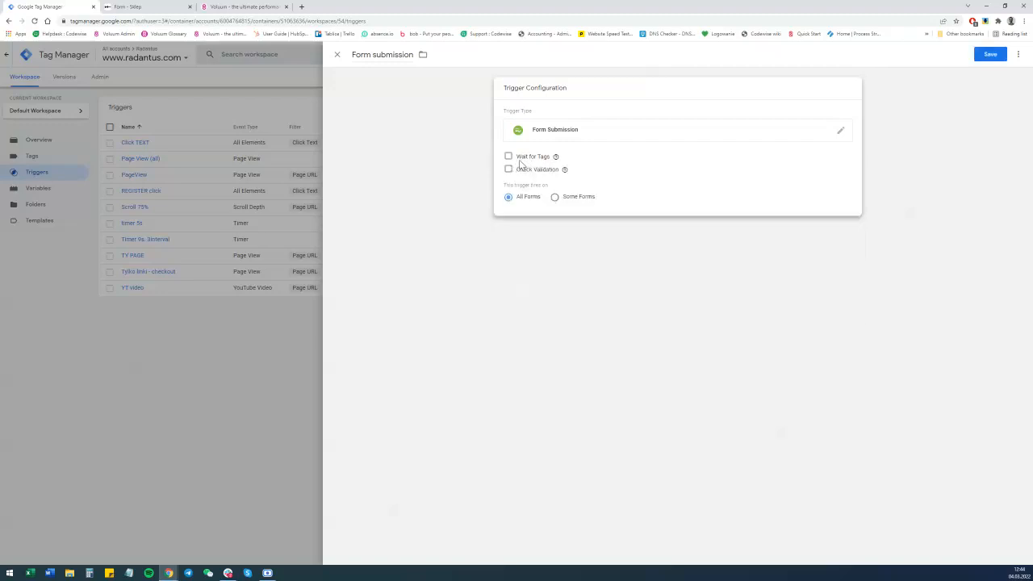
# Make the trigger fire on Some Forms where Click URL contains formularz, taken from the form page's address.
pyautogui.click(149, 6)
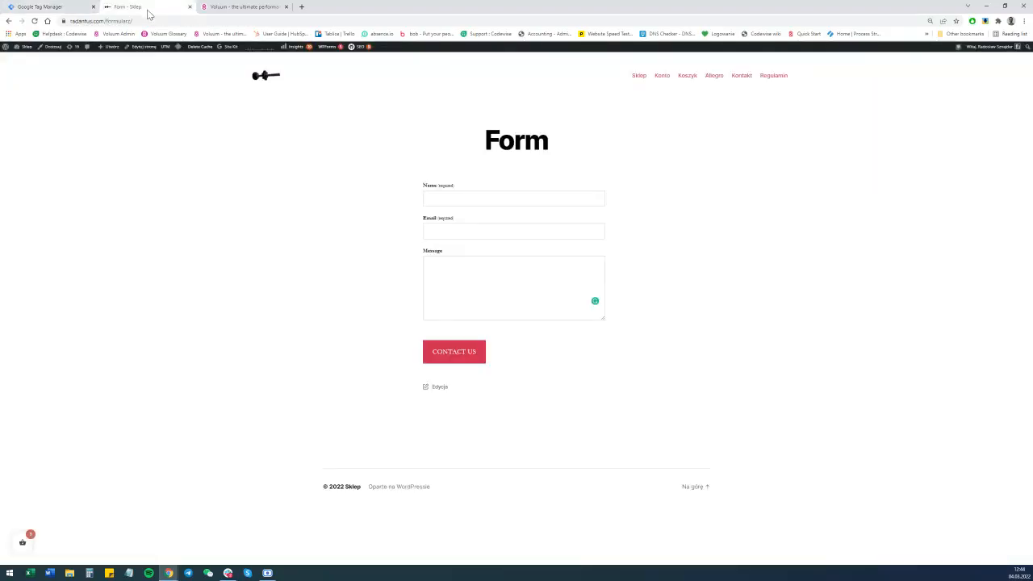
pyautogui.moveTo(104, 21); pyautogui.dragTo(148, 21)
pyautogui.click(129, 21)
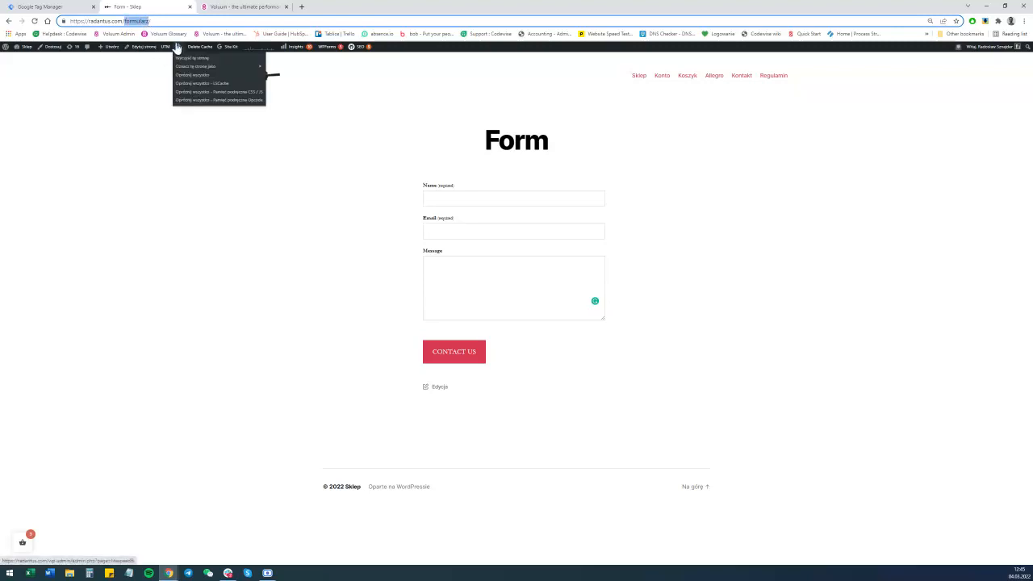
pyautogui.click(75, 7)
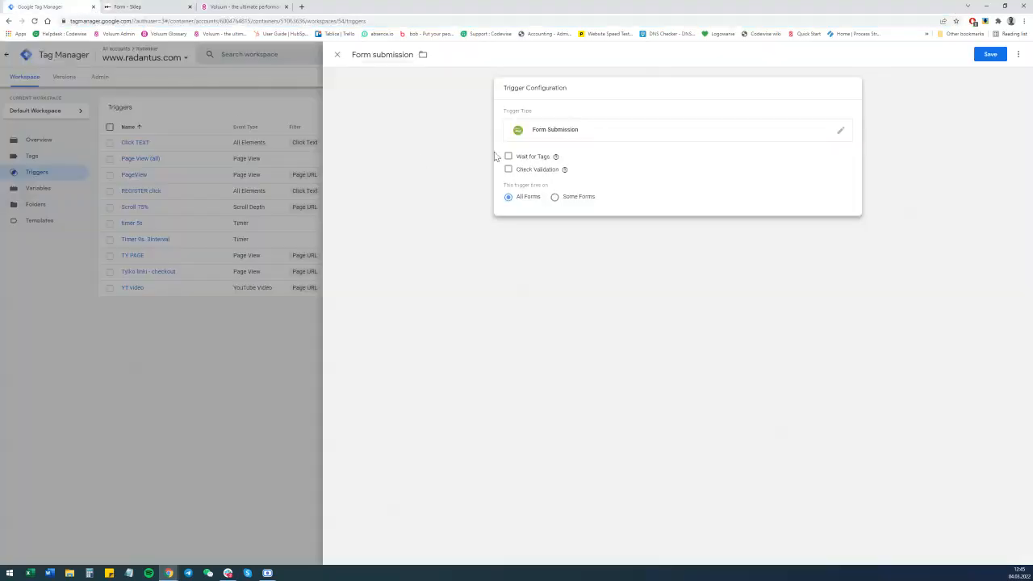
pyautogui.click(560, 199)
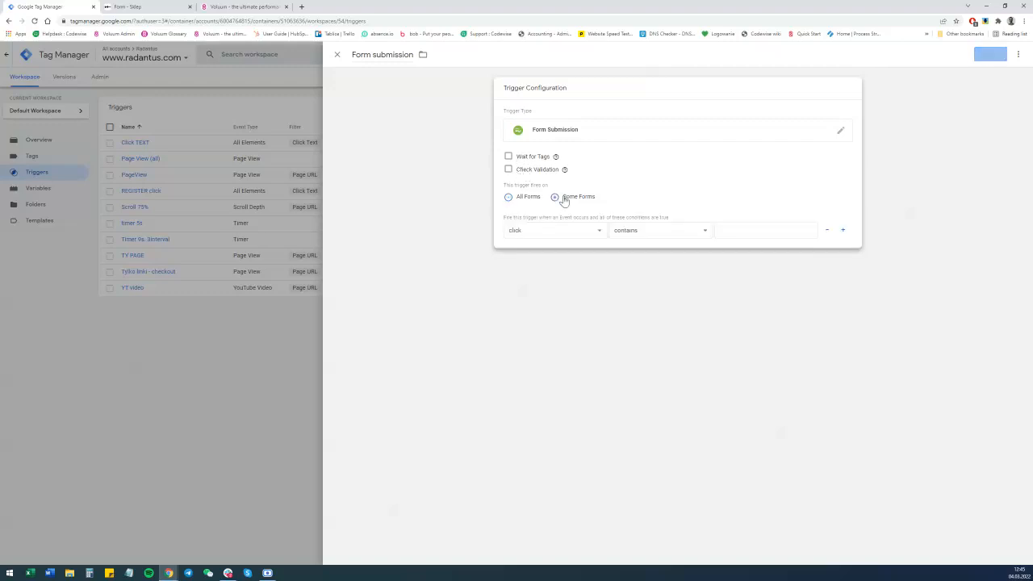
pyautogui.click(572, 234)
pyautogui.click(557, 288)
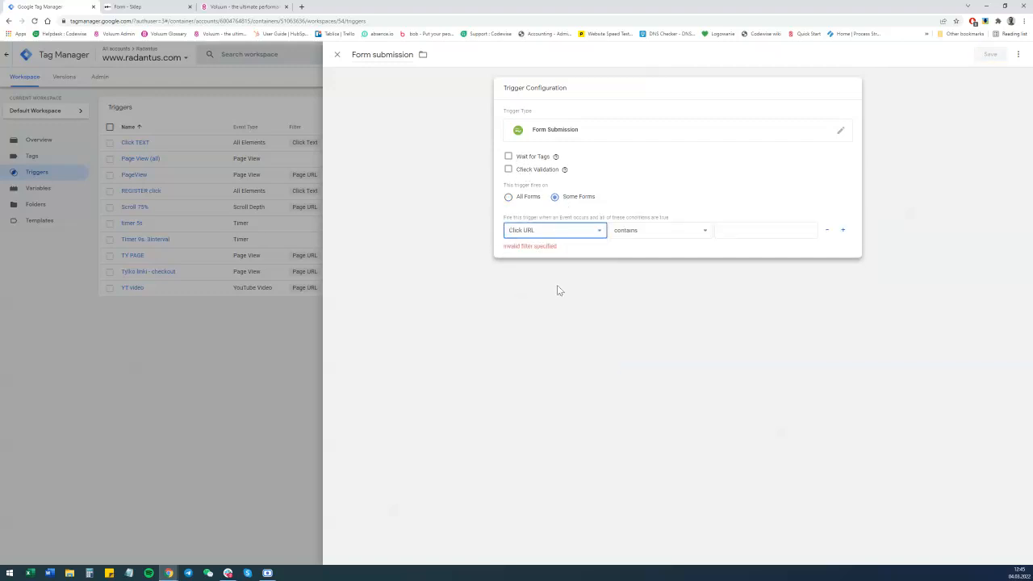
pyautogui.click(738, 230)
pyautogui.write('formularz')
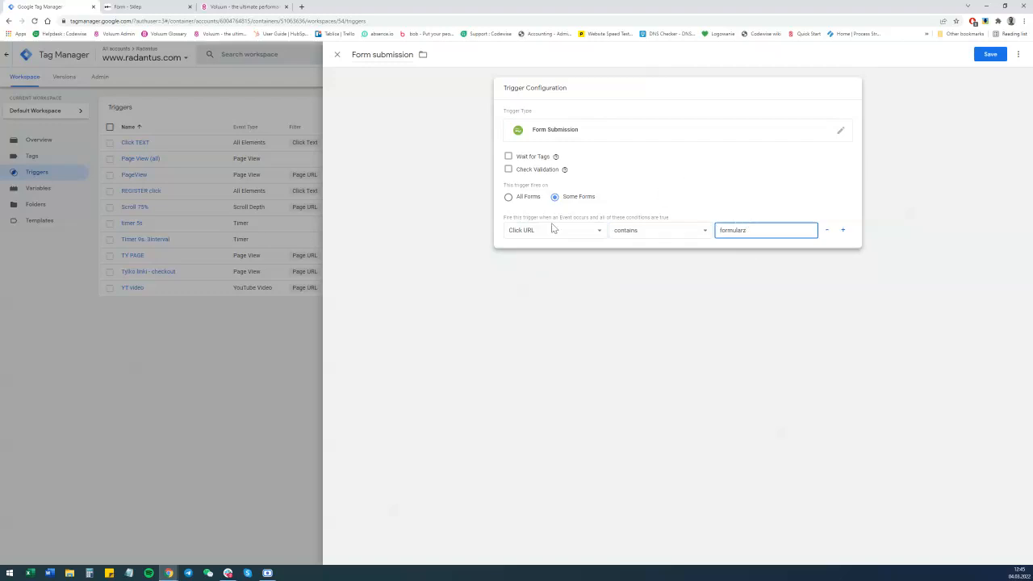
pyautogui.click(122, 6)
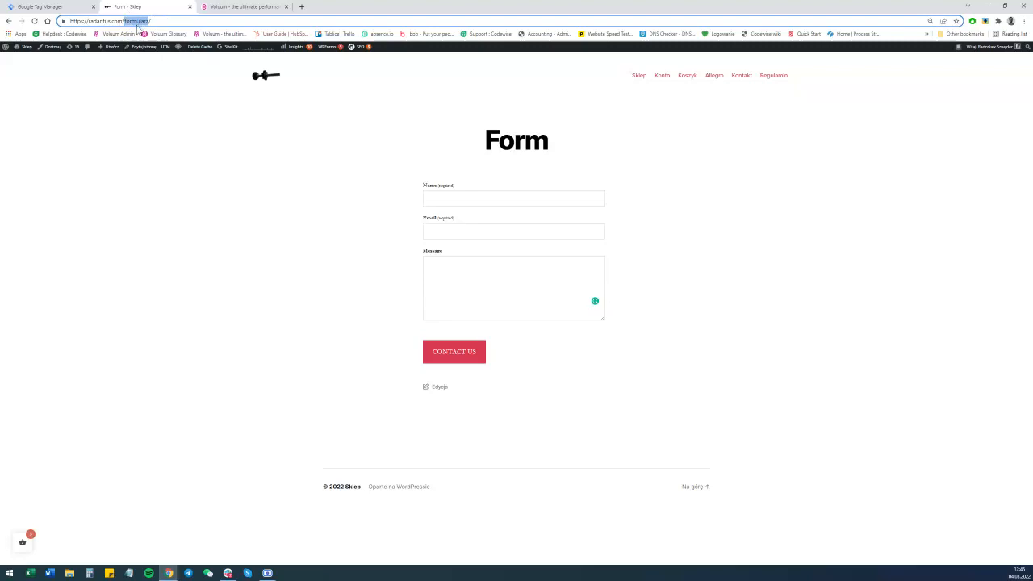
pyautogui.click(54, 6)
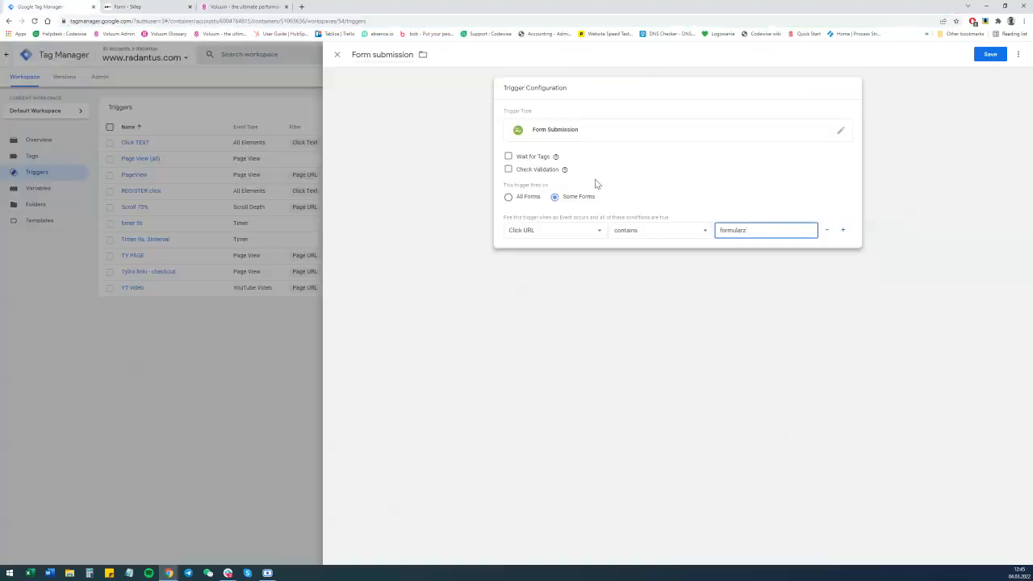
pyautogui.click(508, 170)
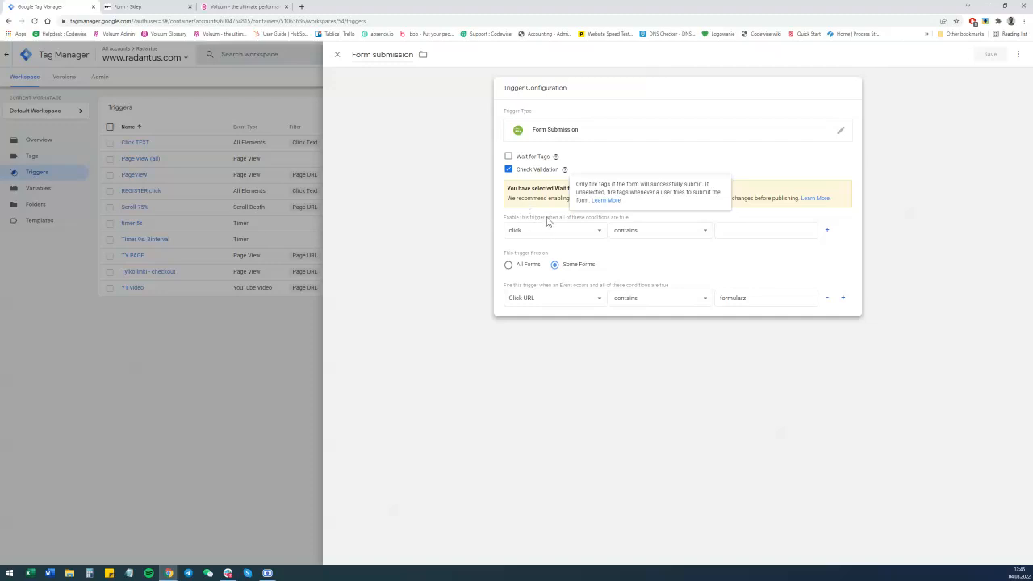
pyautogui.click(717, 193)
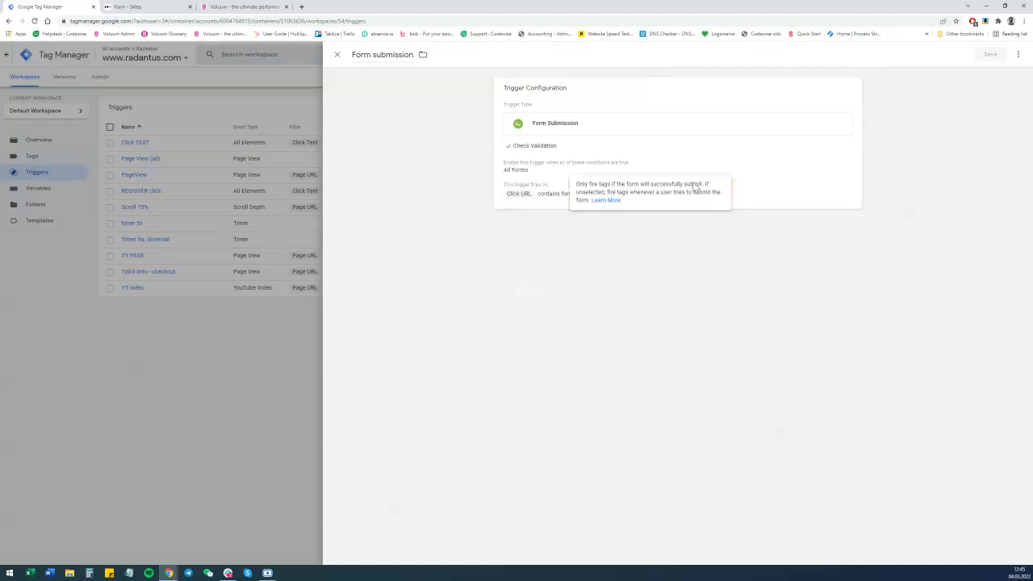
pyautogui.click(508, 150)
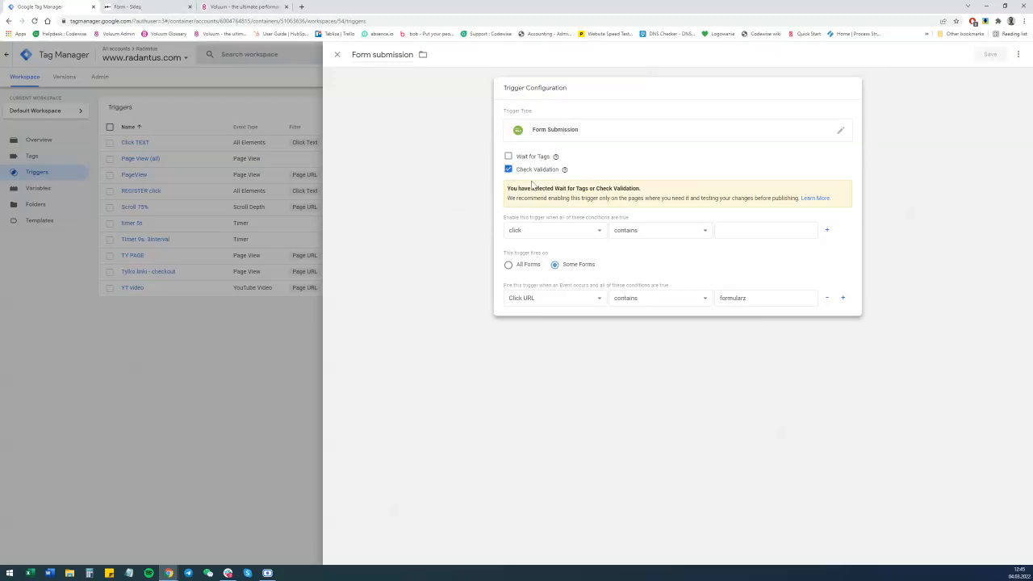
pyautogui.click(559, 231)
pyautogui.scroll(-5, 557, 274)
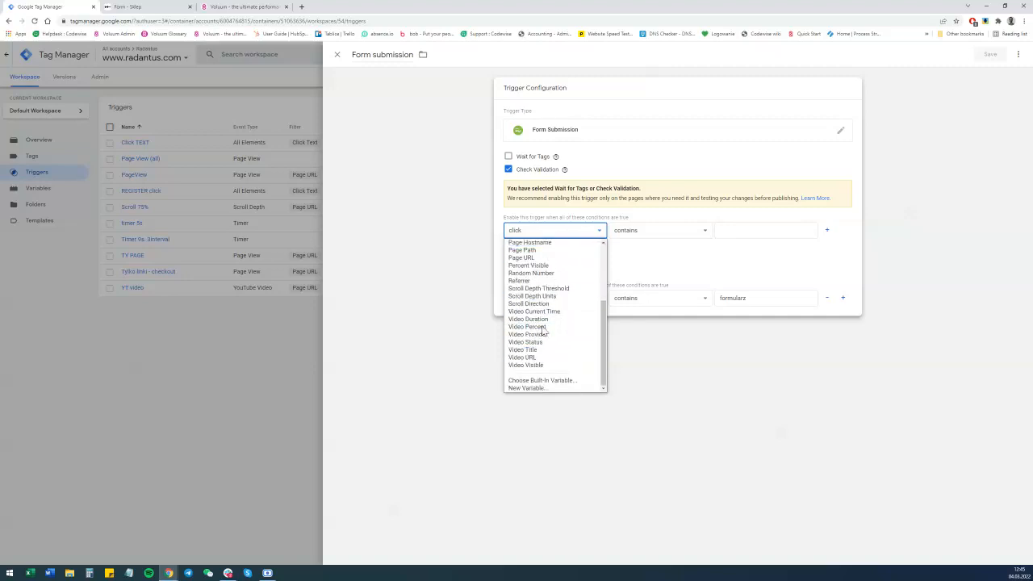
pyautogui.scroll(5, 565, 295)
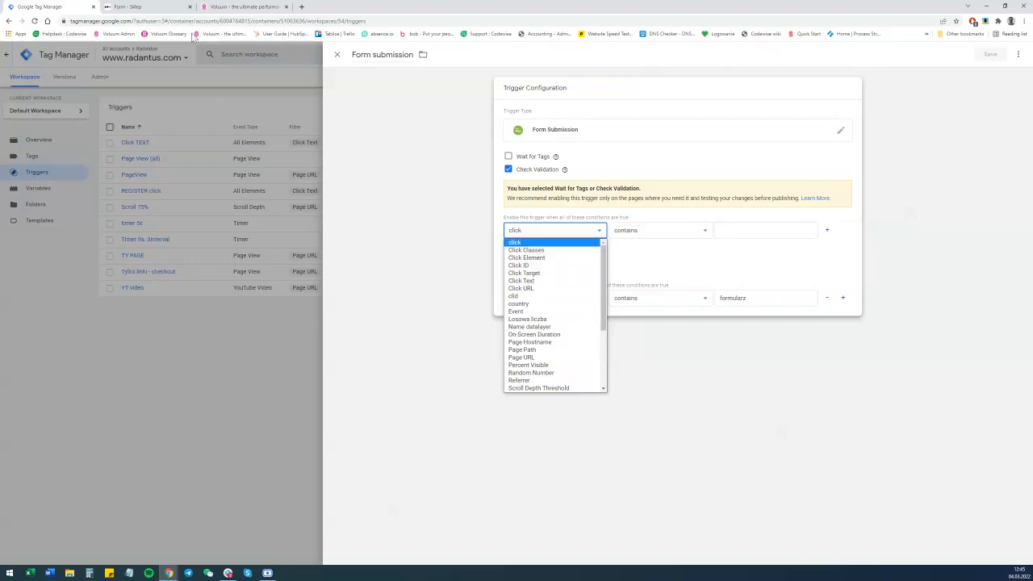
pyautogui.click(162, 7)
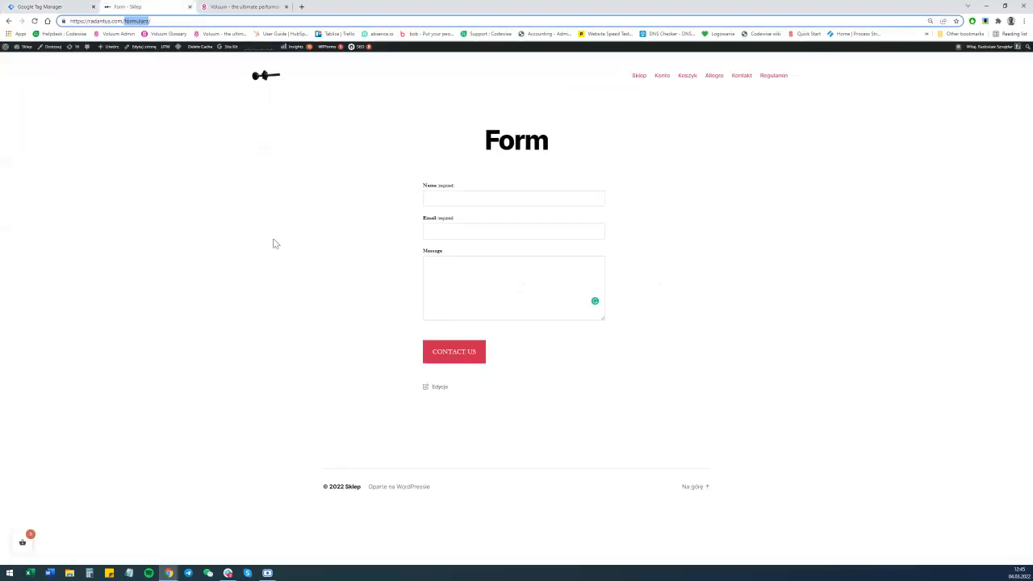
pyautogui.click(36, 7)
# Clear the Check Validation option and save the Form submission trigger.
pyautogui.click(508, 169)
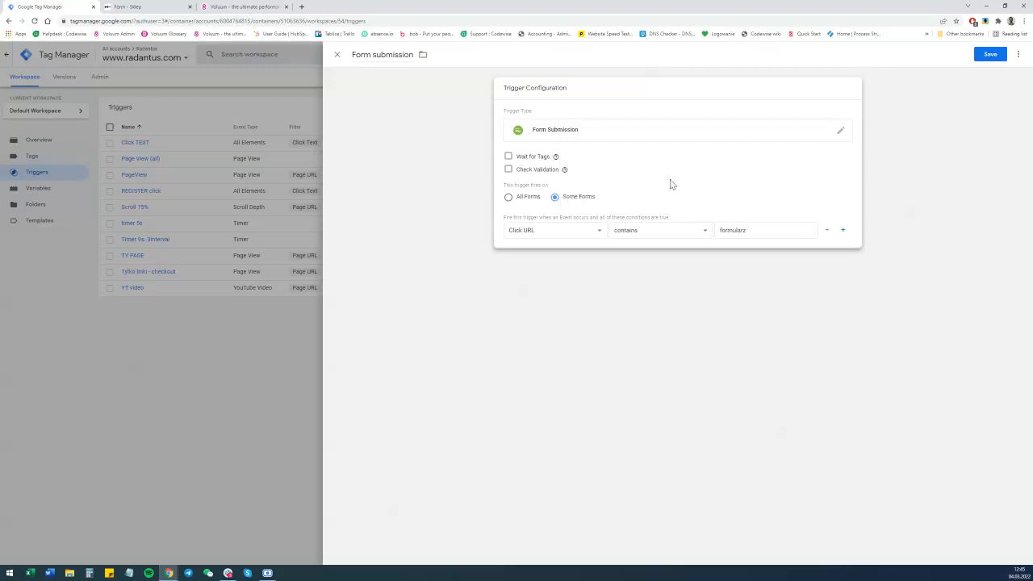
pyautogui.click(989, 54)
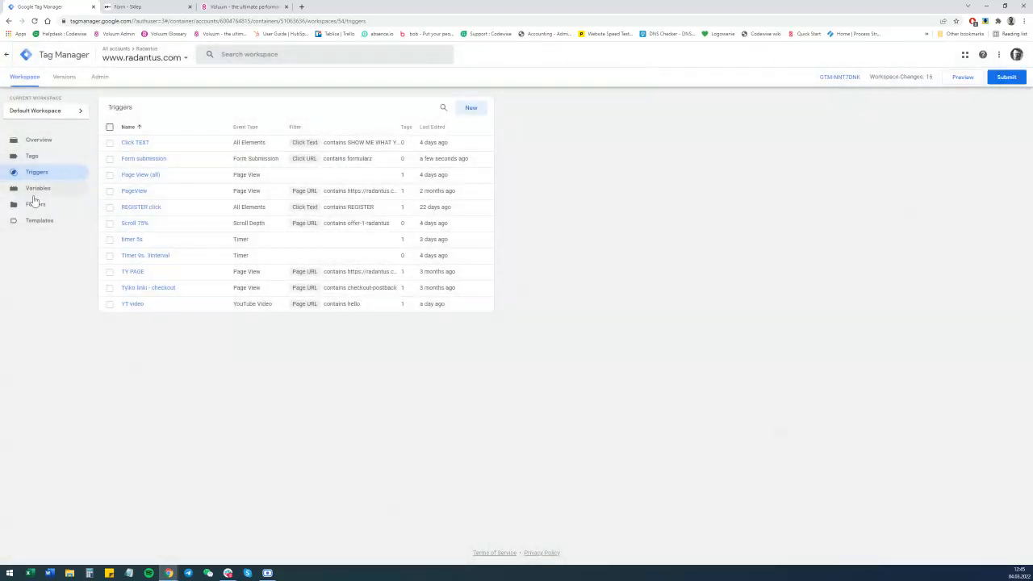
# Open the Zeropark - Global - Formularz campaign for editing in the Voluum campaigns list.
pyautogui.click(236, 6)
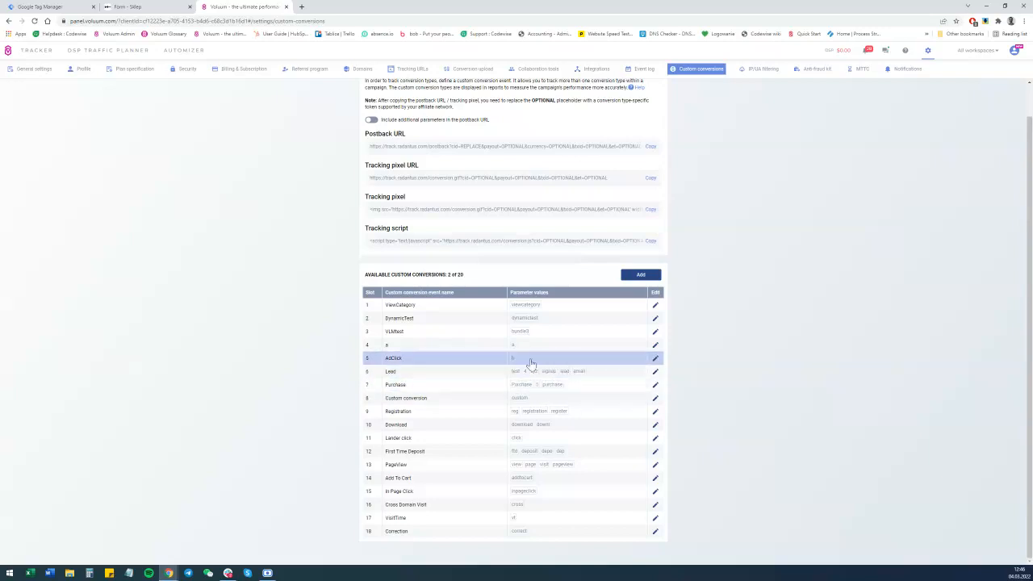
pyautogui.click(42, 60)
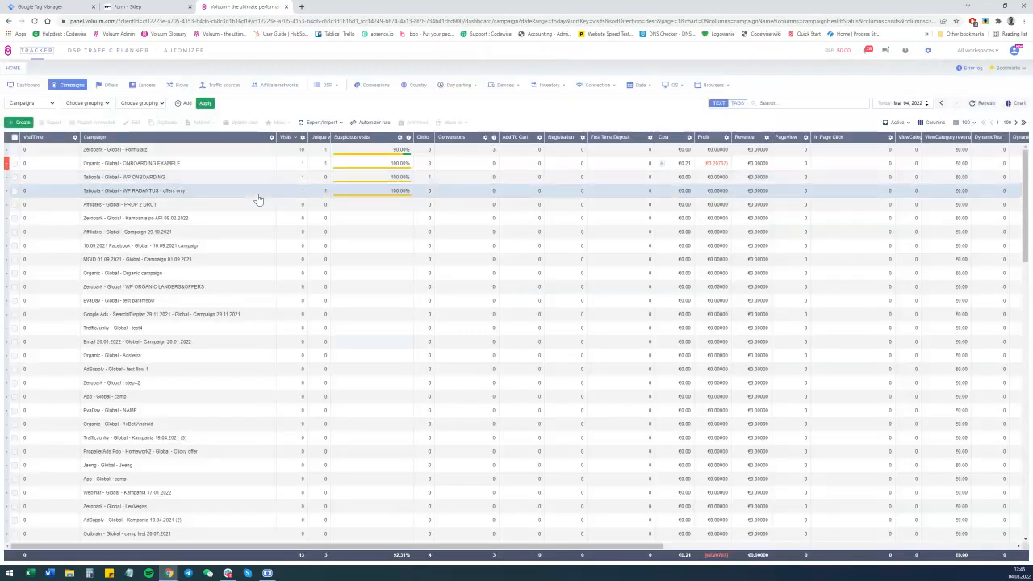
pyautogui.click(125, 154)
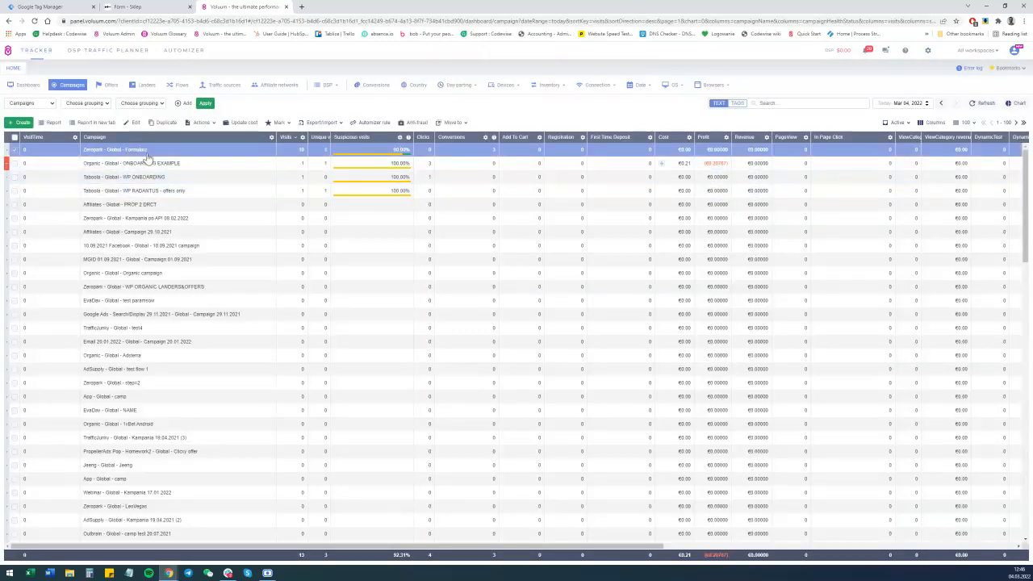
pyautogui.click(134, 124)
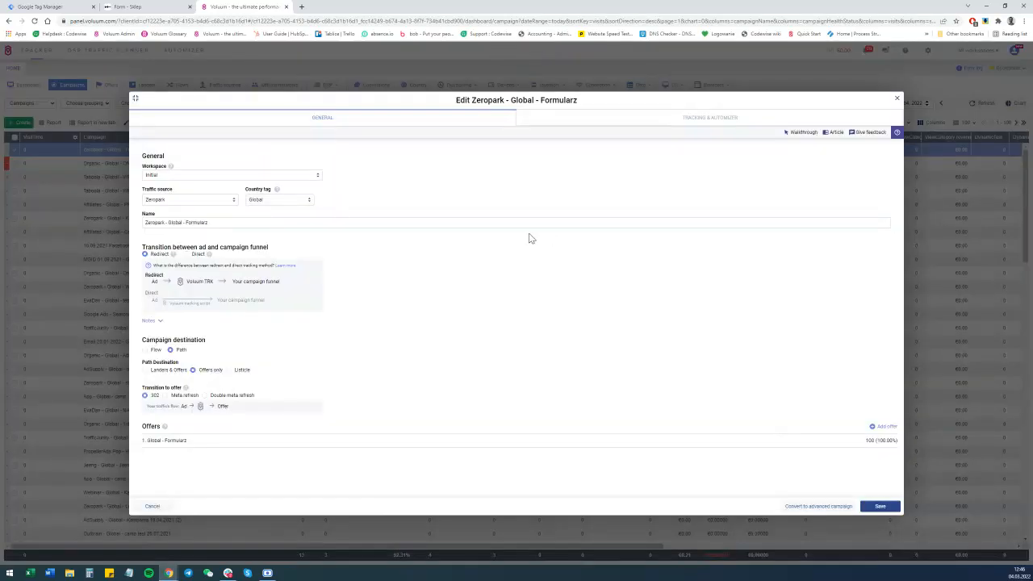
# Inspect the clid token in the Global - Formularz offer URL and the clid user-defined variable in Tag Manager.
pyautogui.click(803, 442)
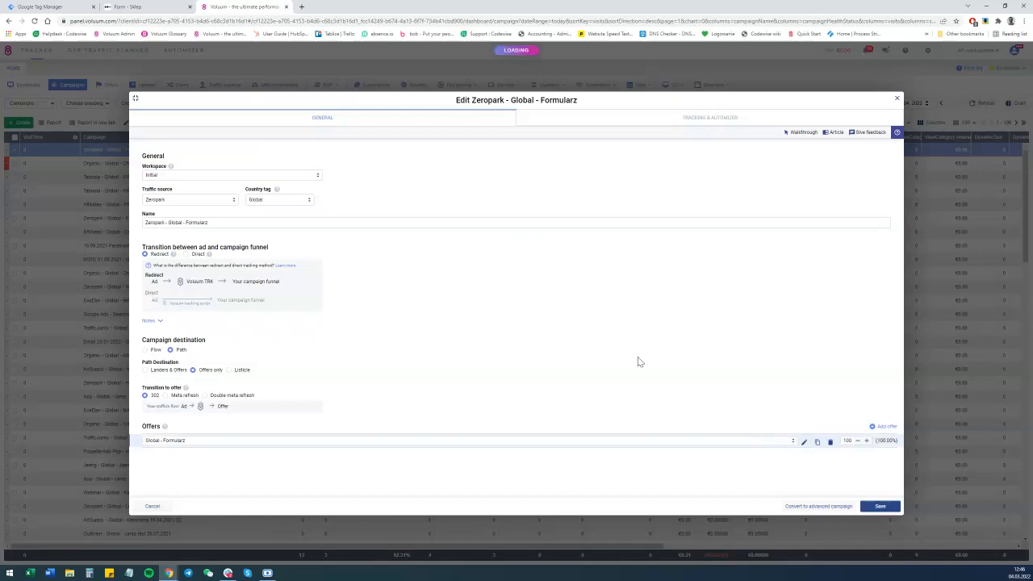
pyautogui.doubleClick(399, 327)
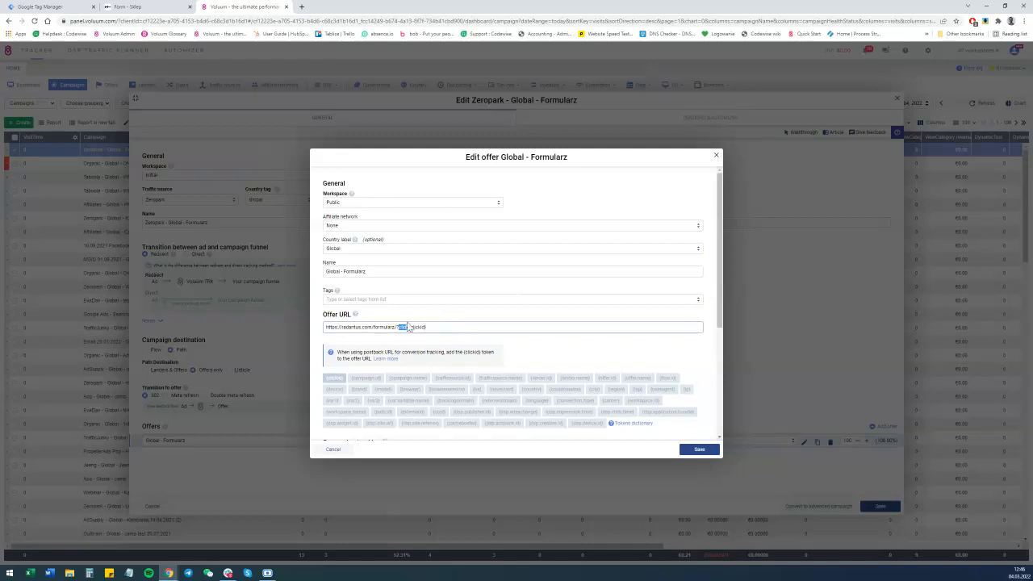
pyautogui.click(41, 6)
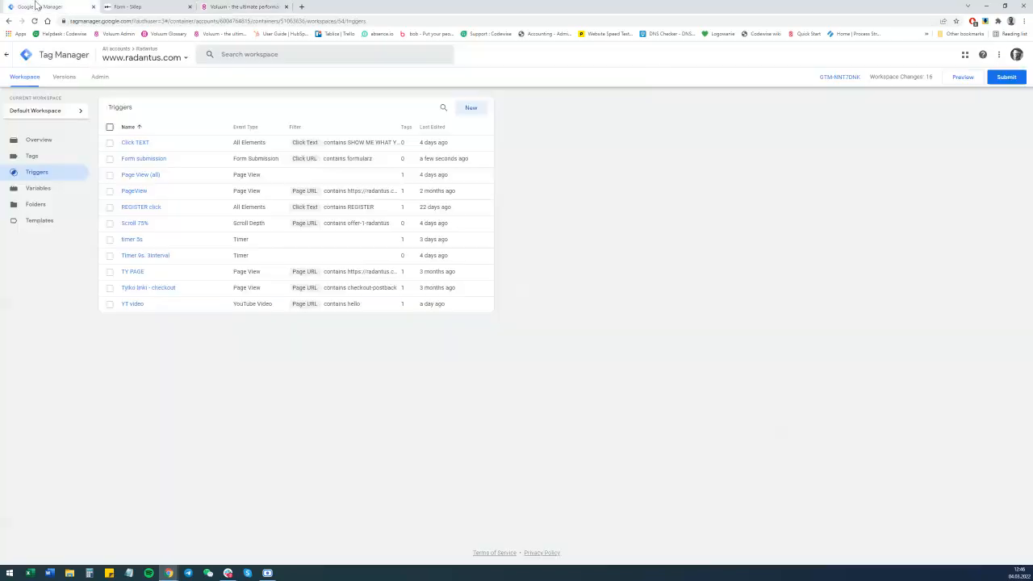
pyautogui.click(36, 189)
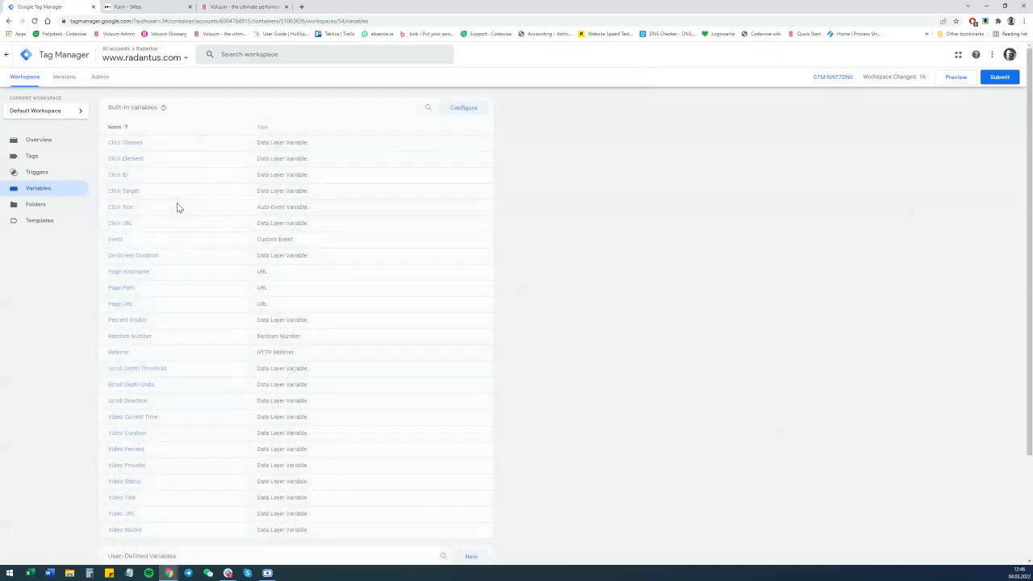
pyautogui.scroll(-2, 121, 253)
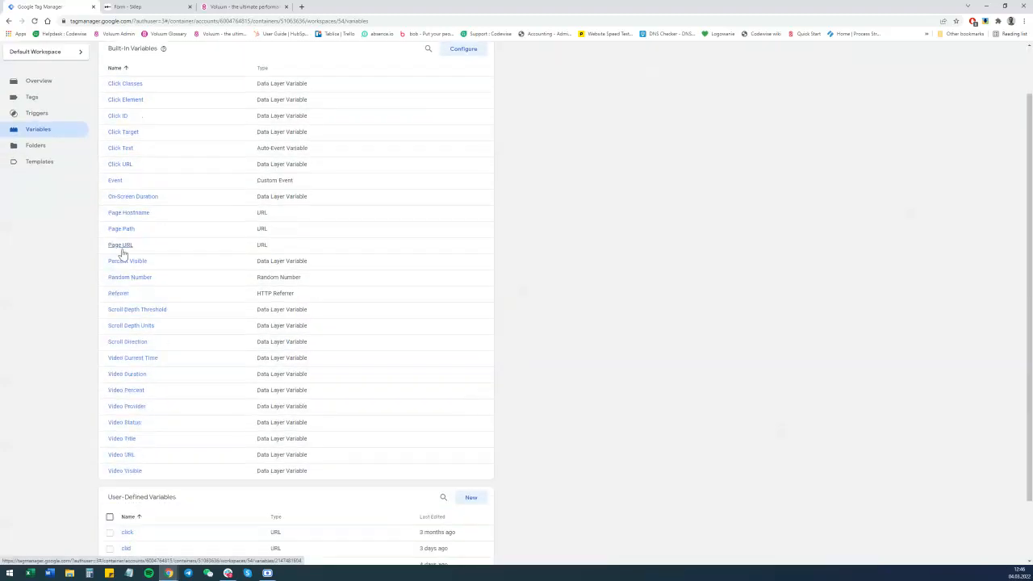
pyautogui.click(126, 476)
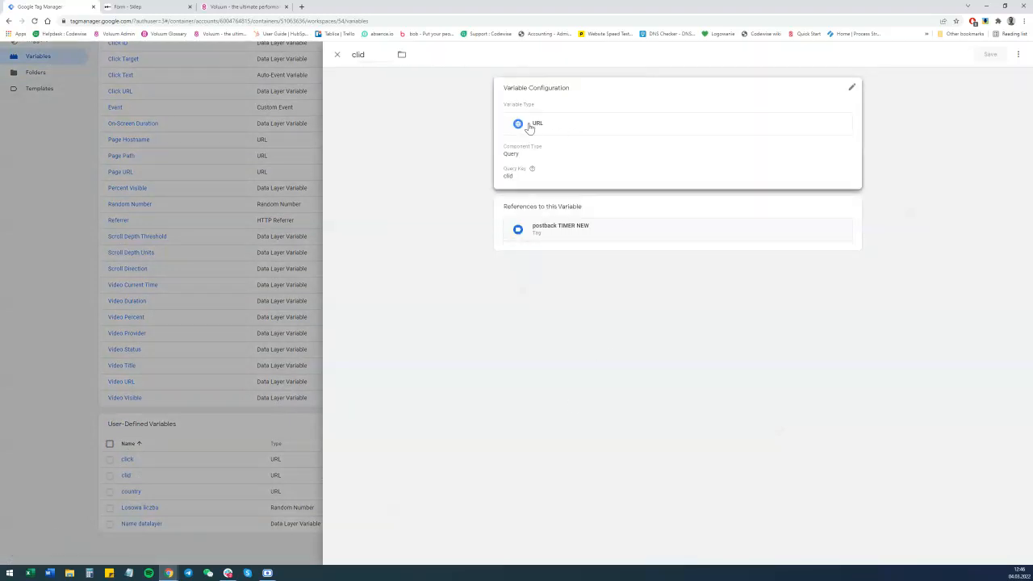
pyautogui.click(337, 54)
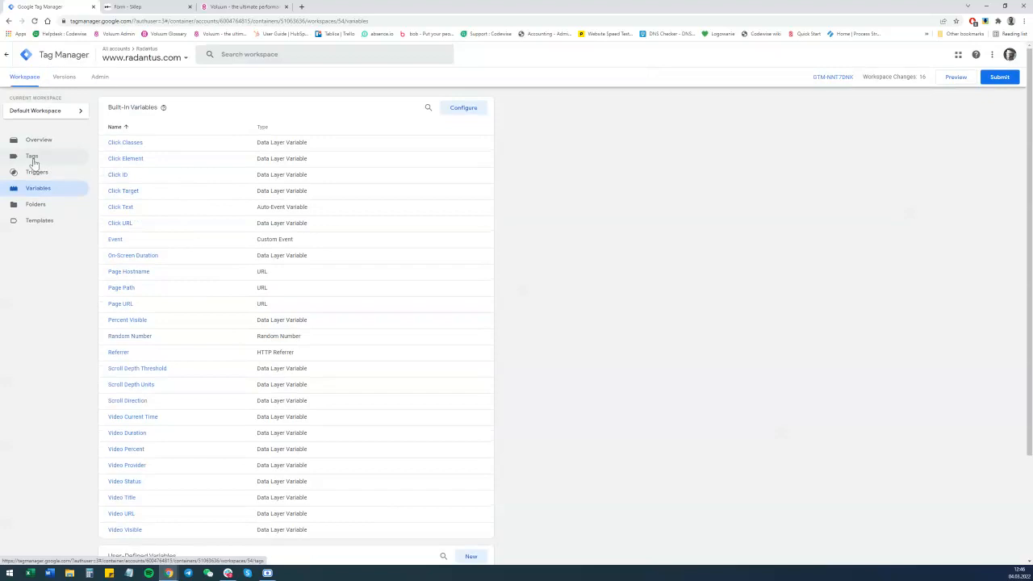
# Create a new tag named Form submission postback.
pyautogui.click(32, 158)
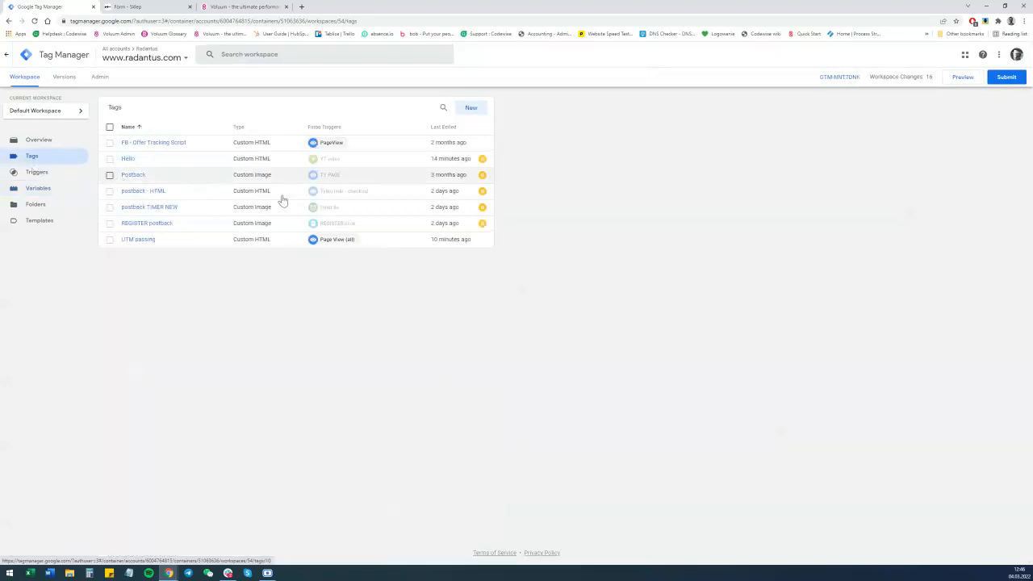
pyautogui.click(471, 109)
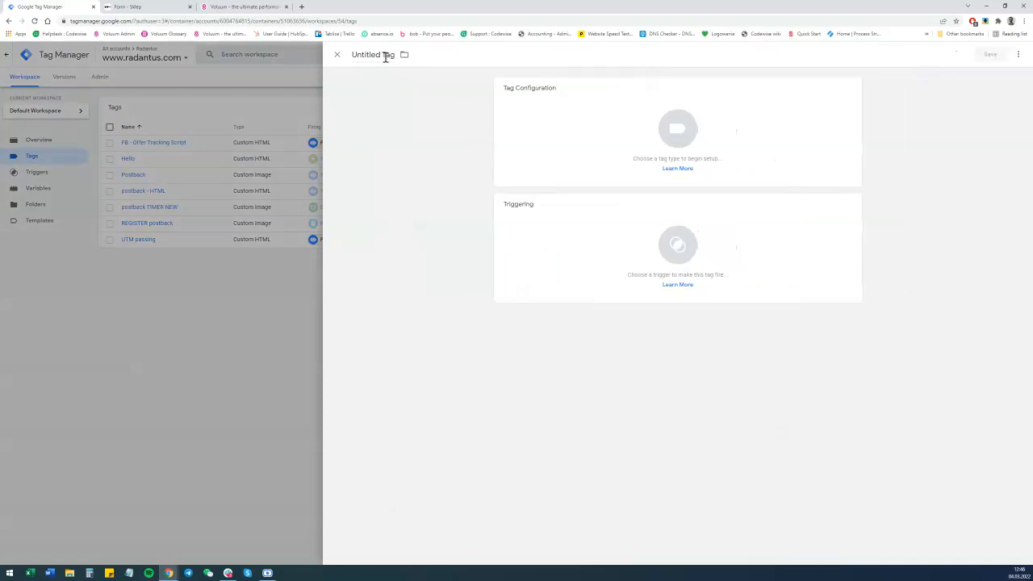
pyautogui.click(384, 54)
pyautogui.write('Form submission postback')
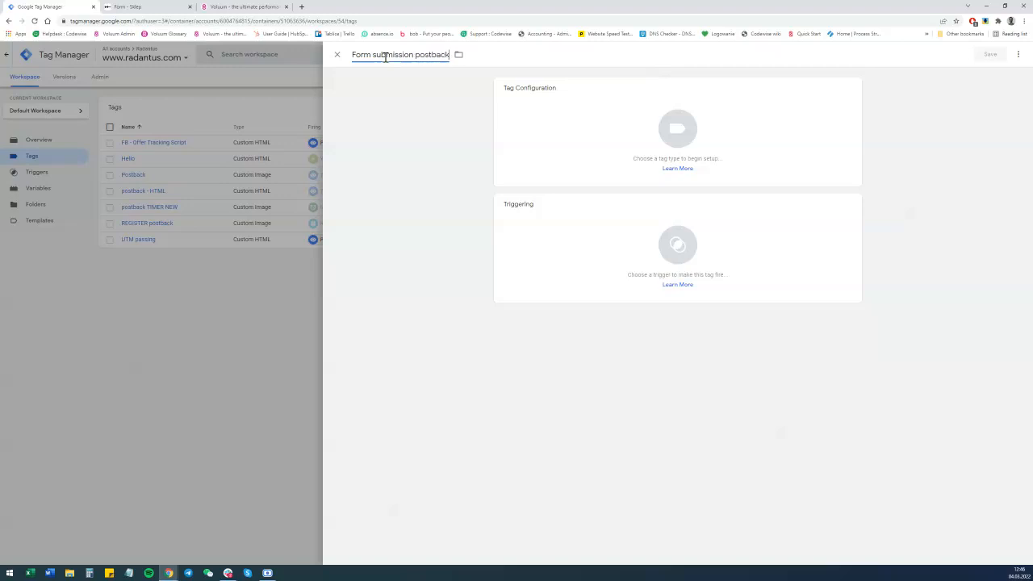
# Set the tag type to Custom Image.
pyautogui.click(680, 130)
pyautogui.scroll(-1, 815, 211)
pyautogui.scroll(-1, 815, 212)
pyautogui.click(772, 337)
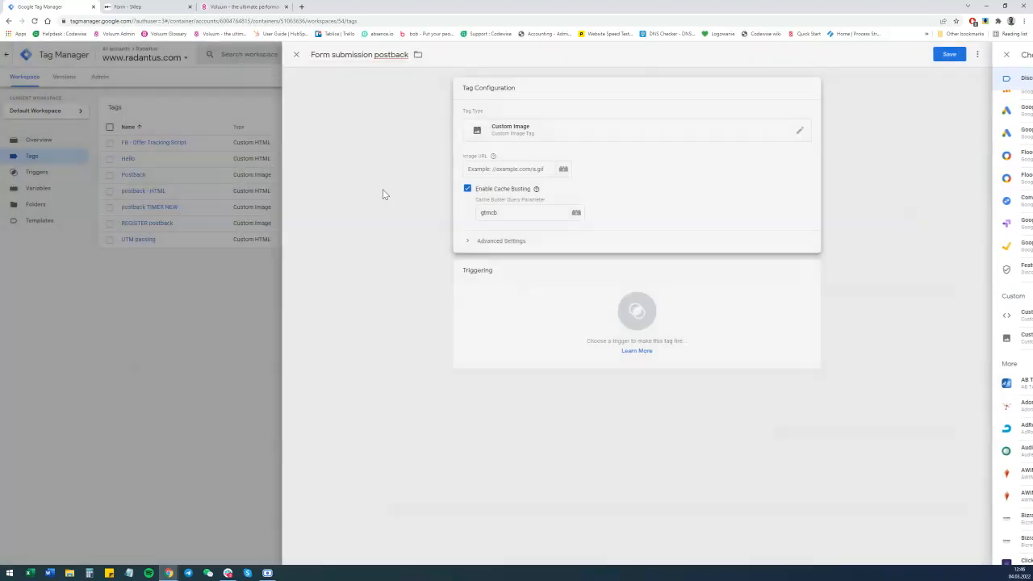
pyautogui.click(551, 170)
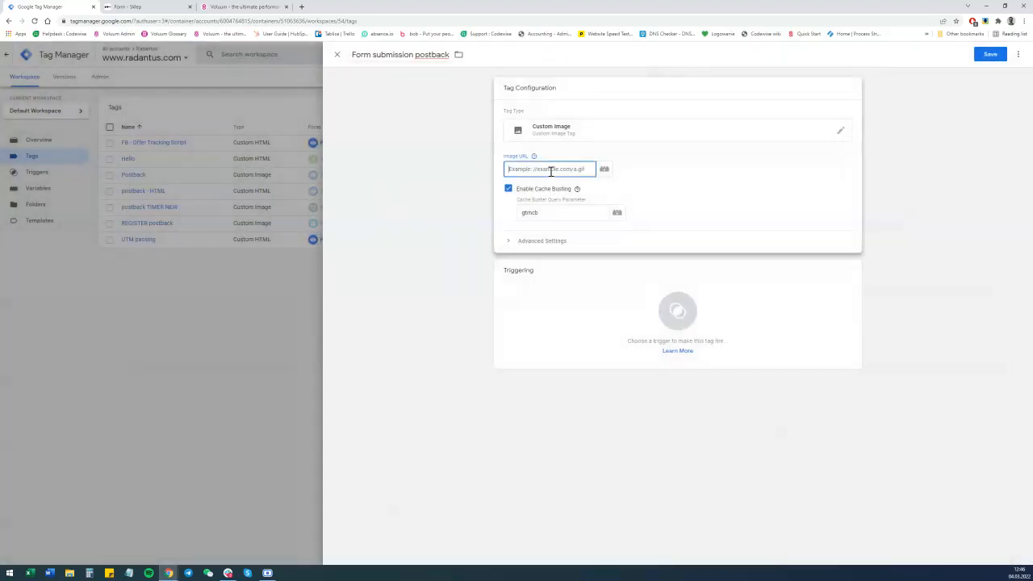
pyautogui.write('h')
pyautogui.write('back?')
pyautogui.write('cid')
pyautogui.write('=')
pyautogui.write('{{clid}}')
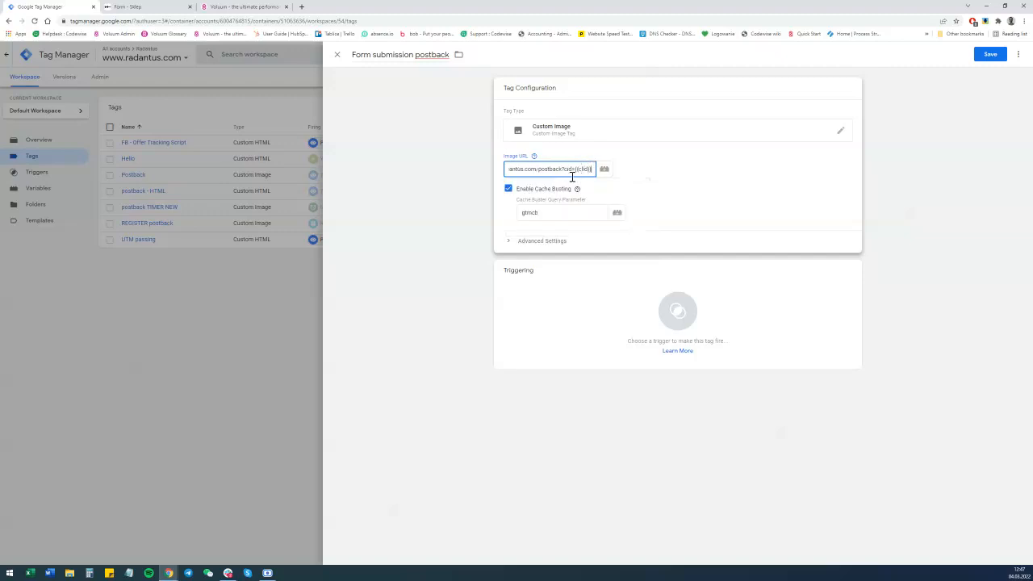
pyautogui.click(579, 194)
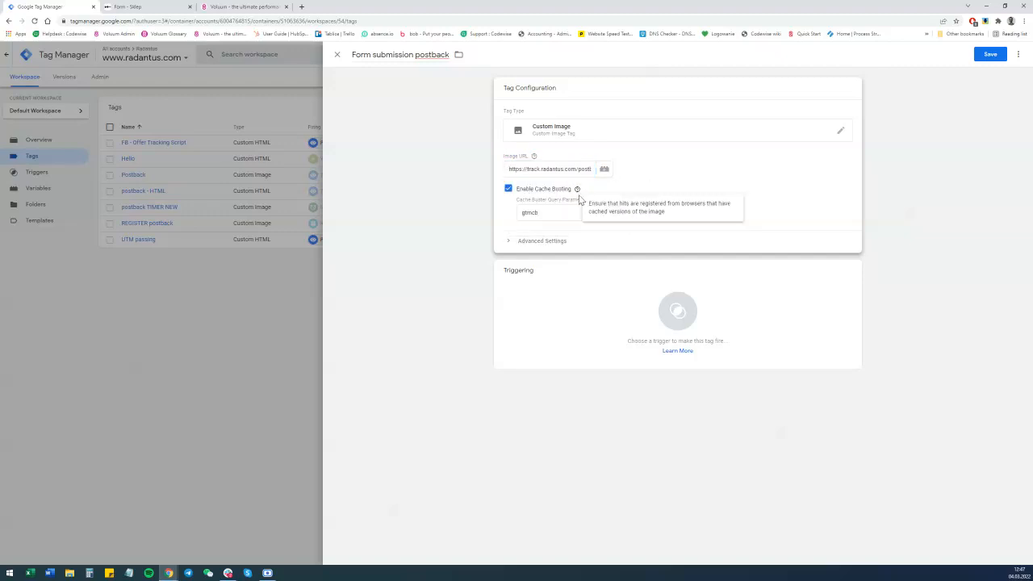
pyautogui.click(582, 168)
pyautogui.press('Right')
pyautogui.press('Right')
pyautogui.press('Right')
pyautogui.press('Right')
pyautogui.press('Right')
pyautogui.press('Right')
pyautogui.press('Right')
pyautogui.press('Right')
pyautogui.press('Right')
pyautogui.press('Right')
pyautogui.press('Right')
pyautogui.press('Right')
pyautogui.press('Right')
pyautogui.press('Right')
pyautogui.press('Right')
pyautogui.press('Right')
pyautogui.press('Right')
pyautogui.write('&e')
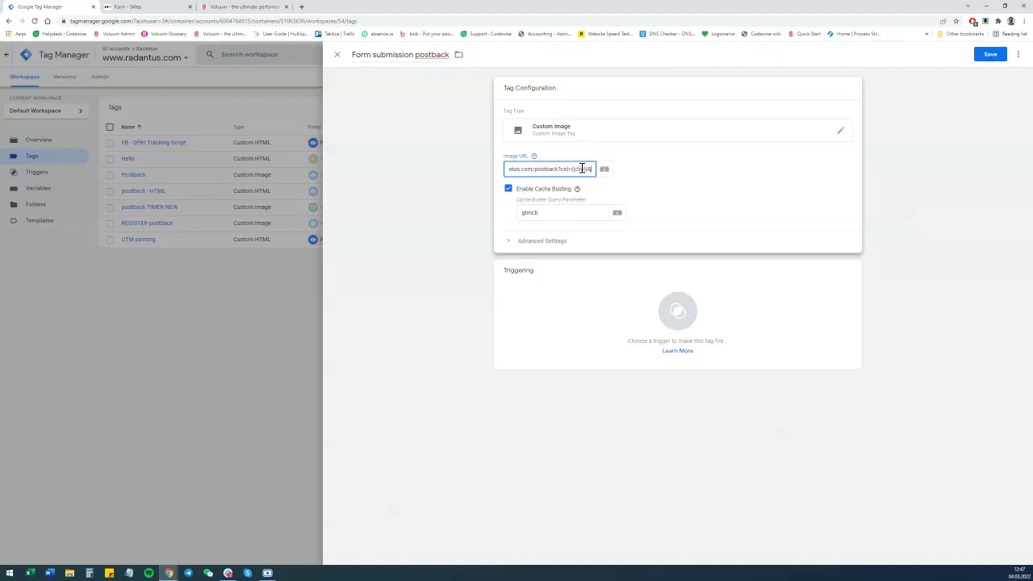
pyautogui.write('t=lead')
pyautogui.click(508, 188)
# Assign the Form submission trigger as the firing trigger and save the tag.
pyautogui.click(680, 290)
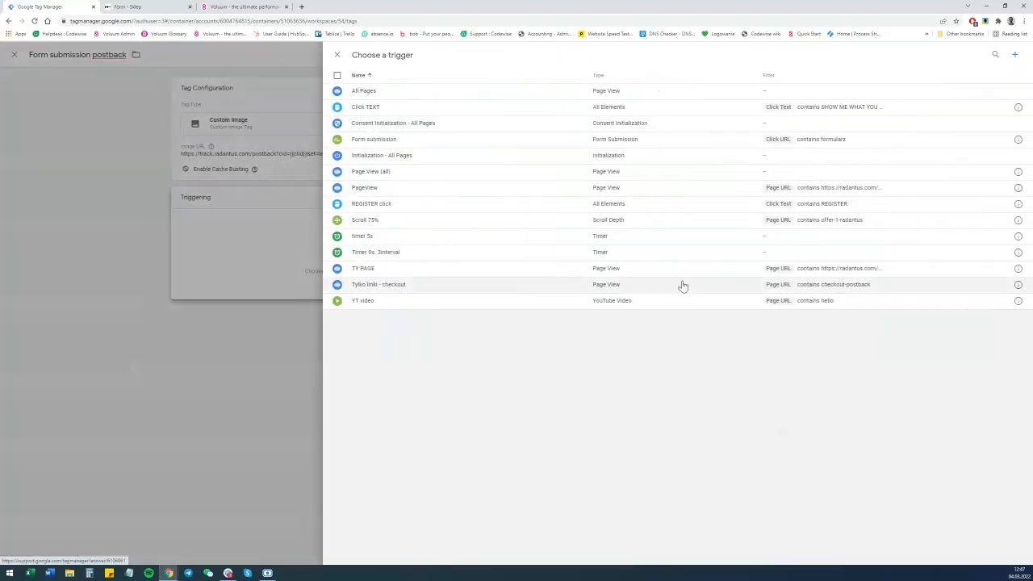
pyautogui.click(387, 140)
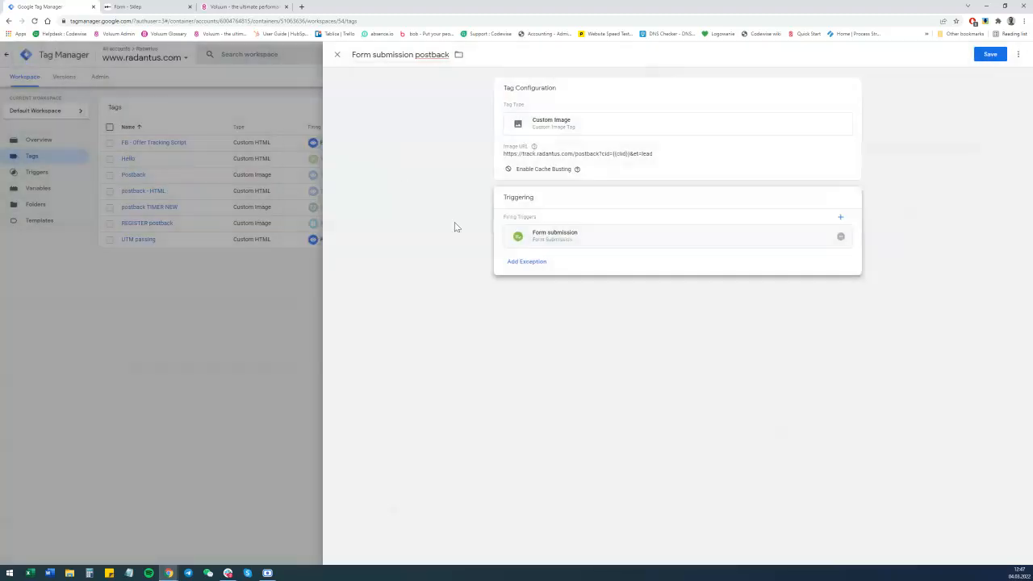
pyautogui.click(990, 55)
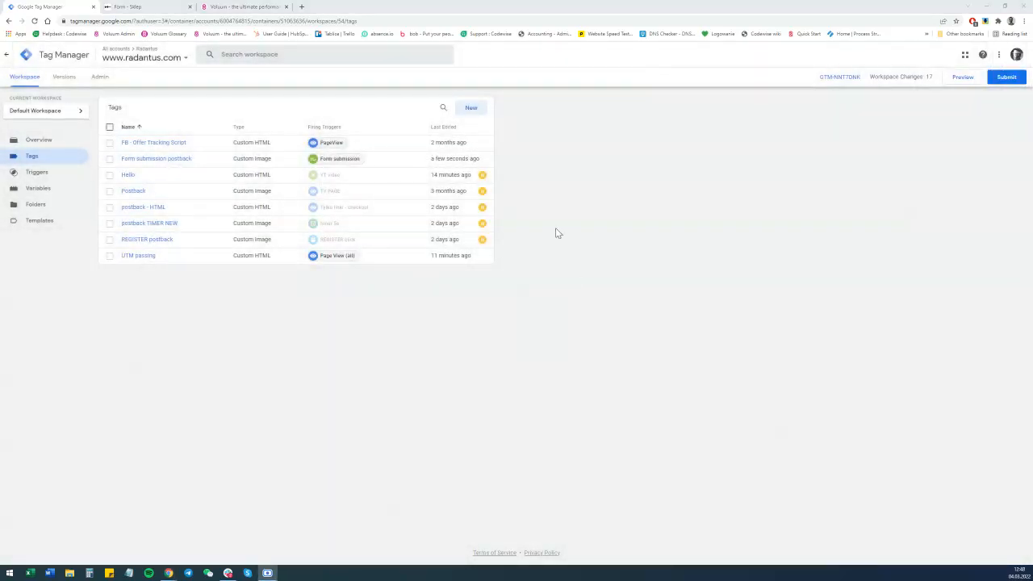
# Close the offer editor, review the campaign's tracking settings and save the Zeropark - Global - Formularz campaign.
pyautogui.click(250, 7)
pyautogui.click(716, 158)
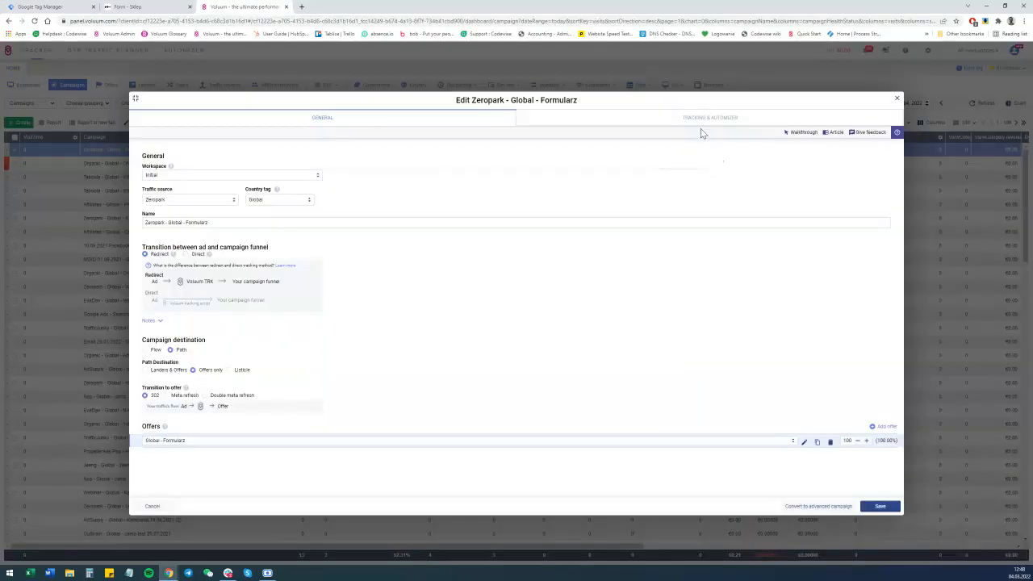
pyautogui.click(700, 118)
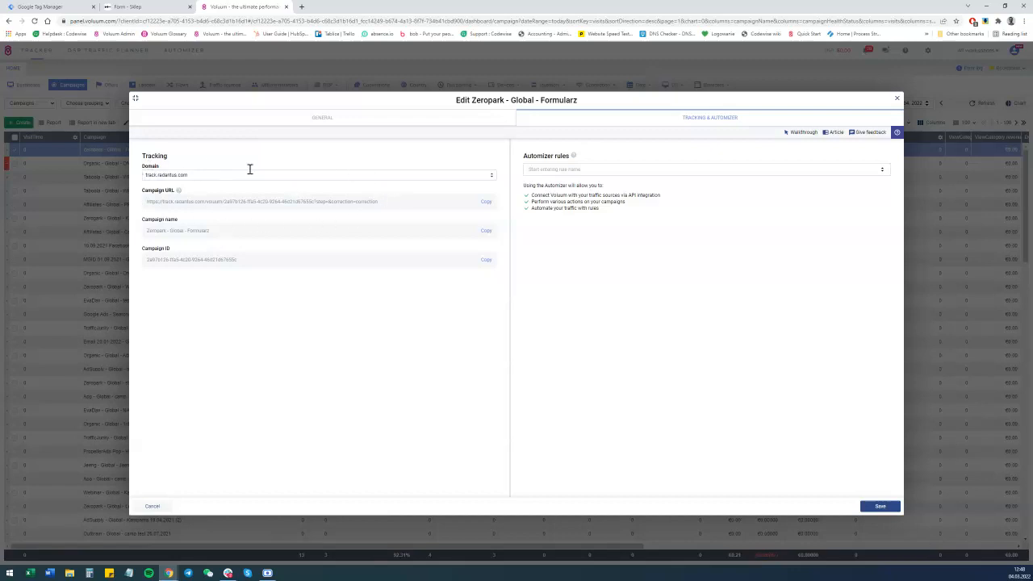
pyautogui.click(881, 506)
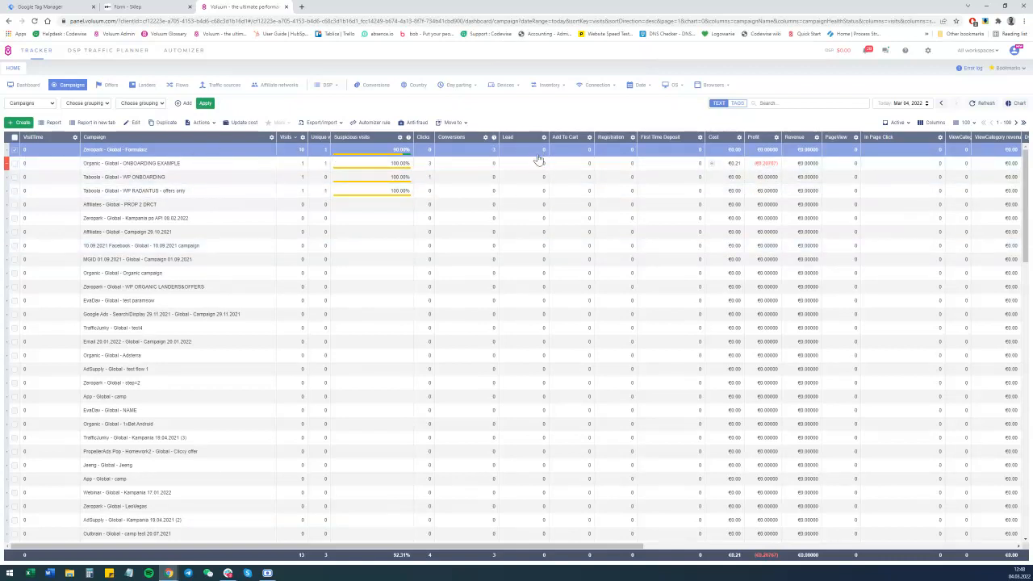
# Start Tag Manager preview mode and connect Tag Assistant to the pasted form page URL.
pyautogui.click(82, 6)
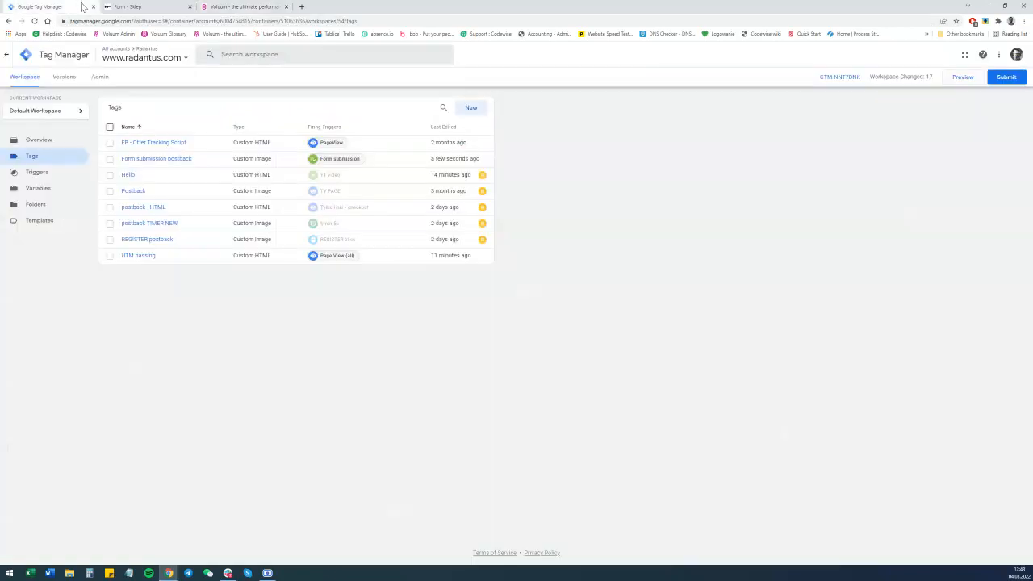
pyautogui.click(960, 78)
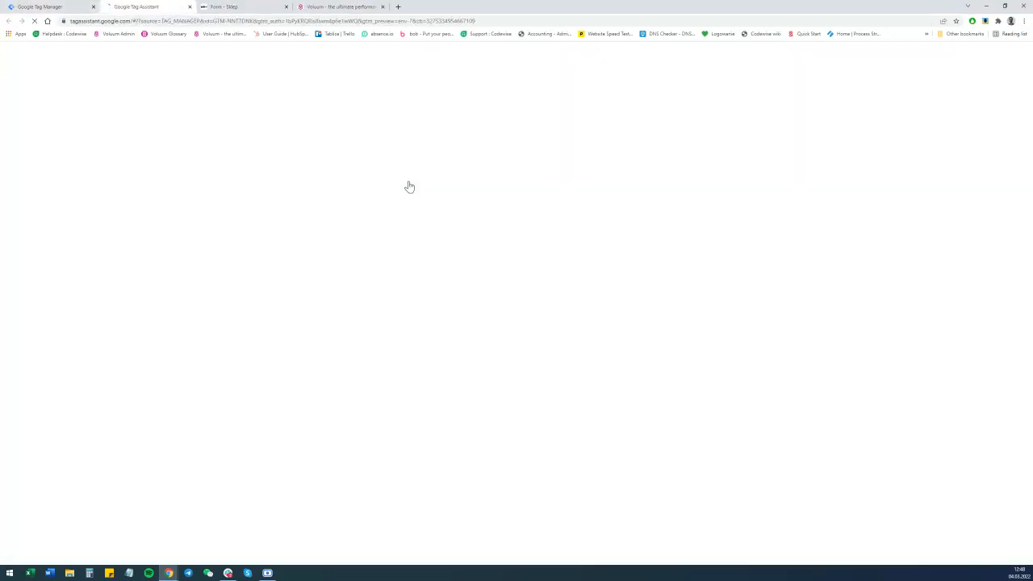
pyautogui.click(545, 239)
pyautogui.hotkey('ctrl', 'a')
pyautogui.write('https://track.radantus.com/voluum/2a97b126-ffa5-4c20-9264-46d21d67655c?step=&correction=correction')
pyautogui.click(525, 261)
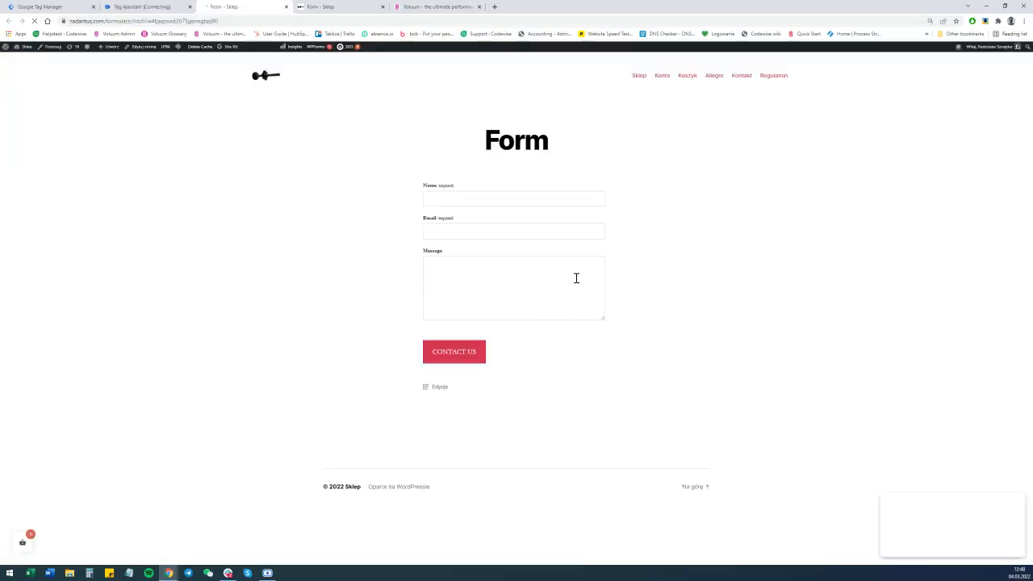
# Continue in Tag Assistant and try submitting the empty form on the radantus.com/formularz page.
pyautogui.click(150, 5)
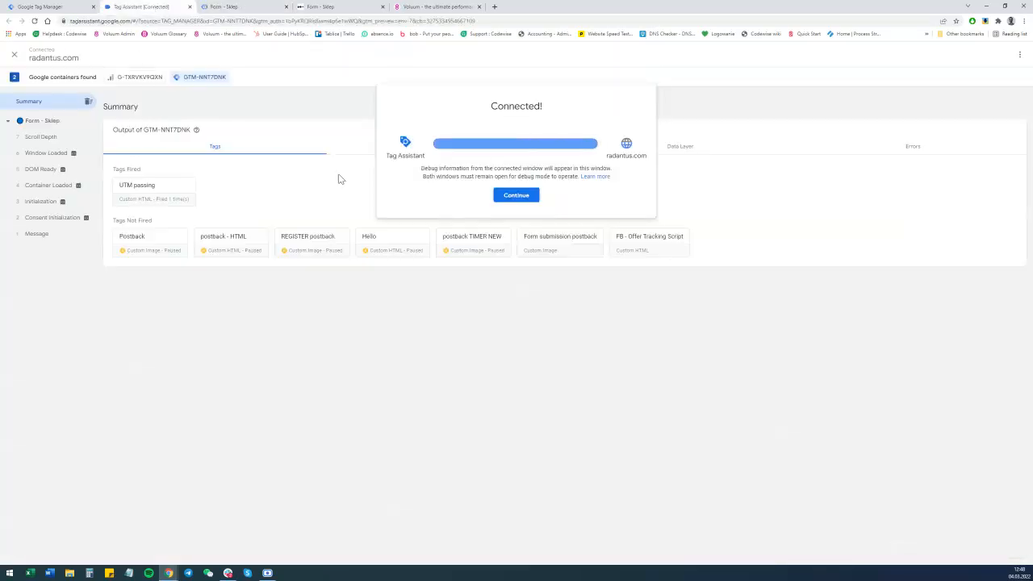
pyautogui.click(526, 197)
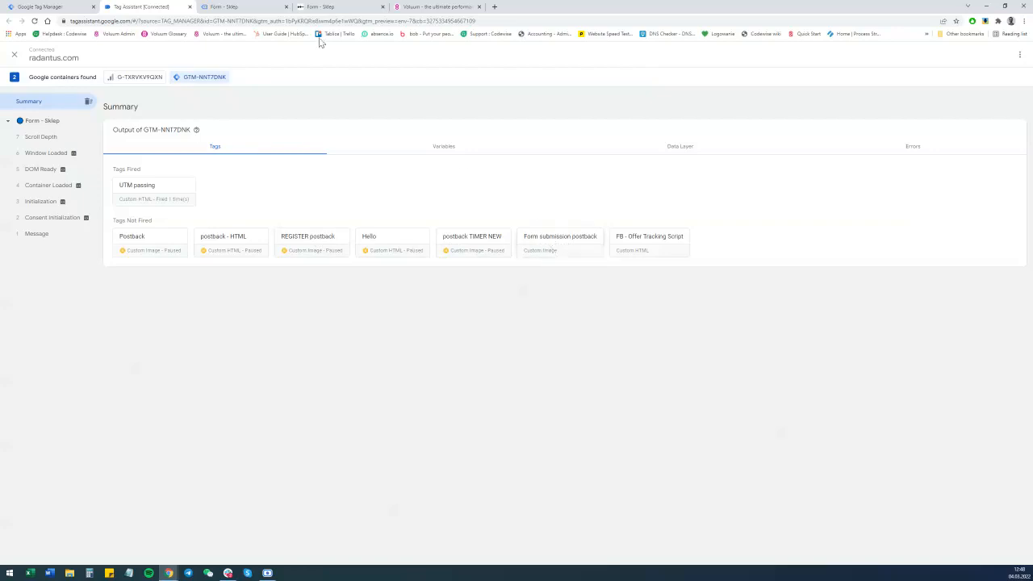
pyautogui.click(332, 7)
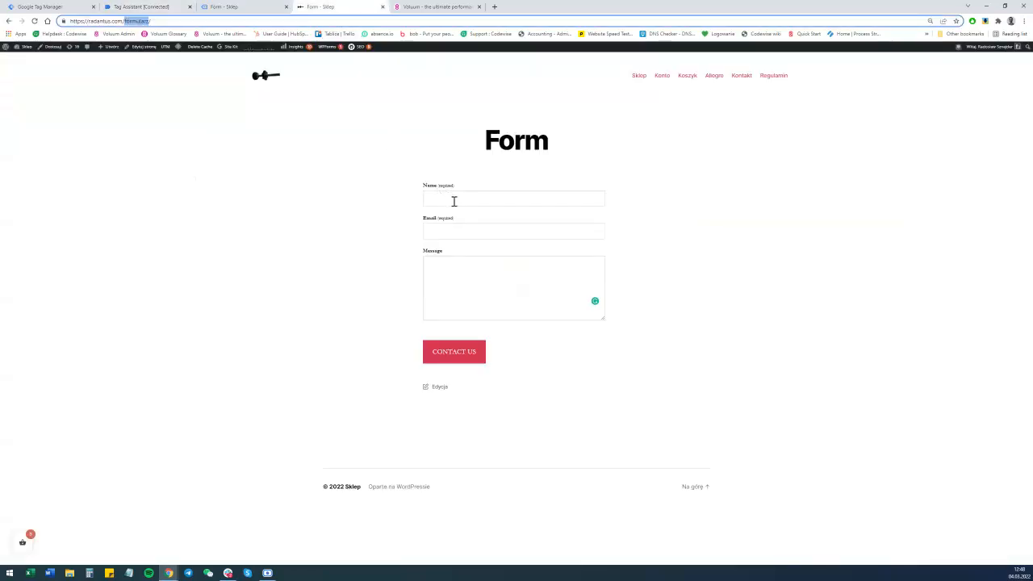
pyautogui.click(466, 357)
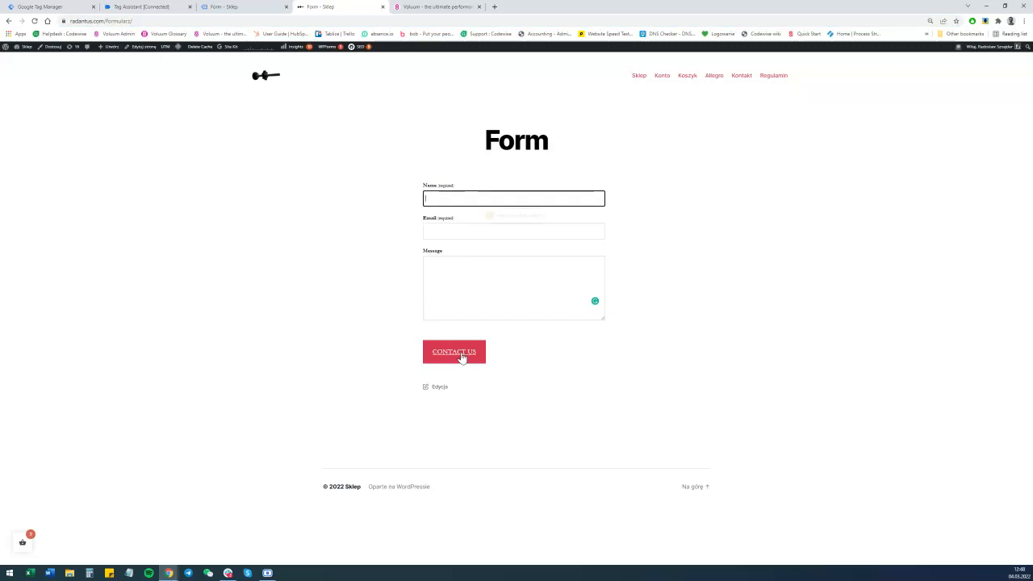
pyautogui.click(465, 357)
# Try submitting the empty form on the Tag Assistant-connected form page.
pyautogui.click(143, 7)
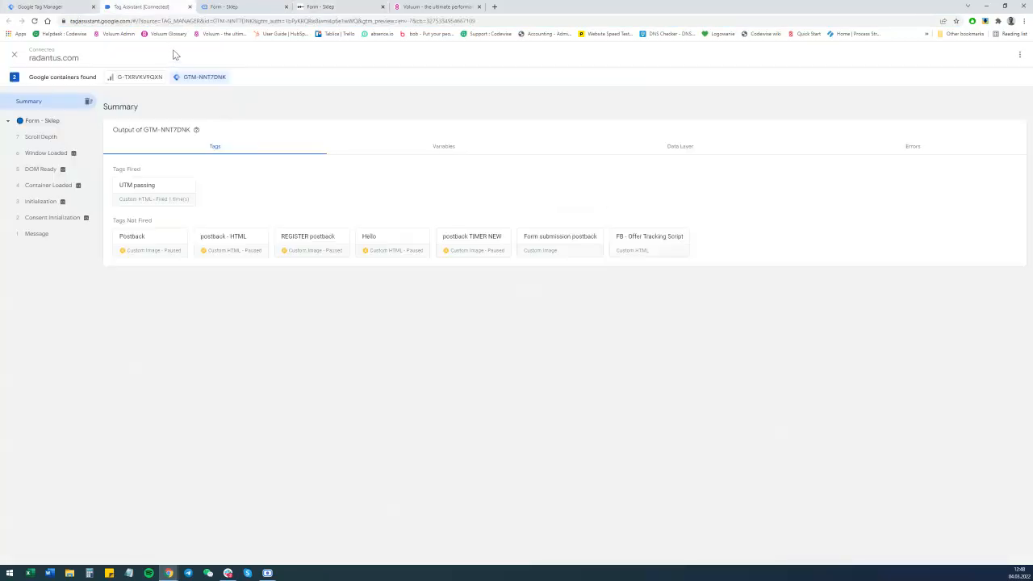
pyautogui.click(232, 6)
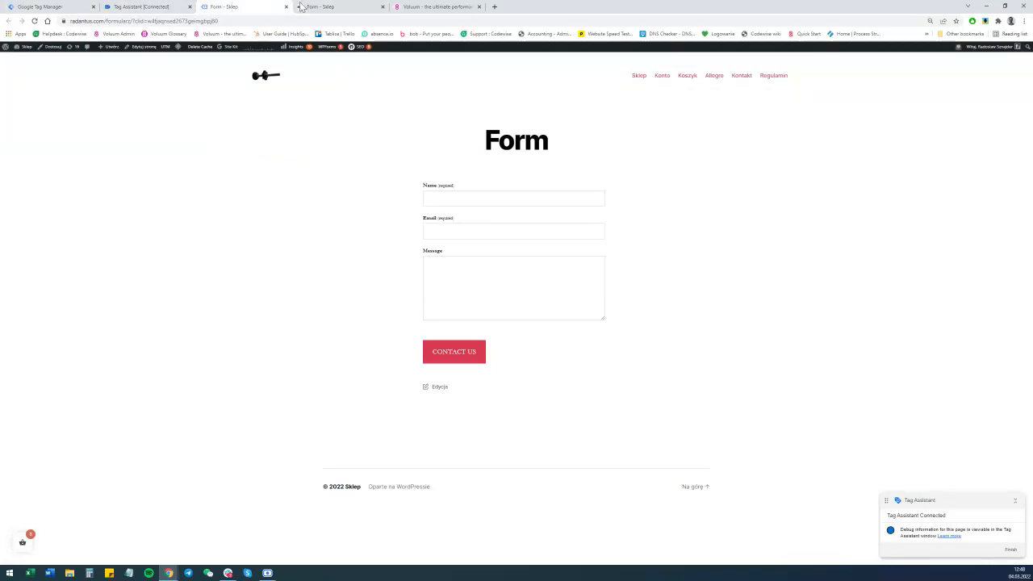
pyautogui.click(457, 353)
pyautogui.click(457, 353)
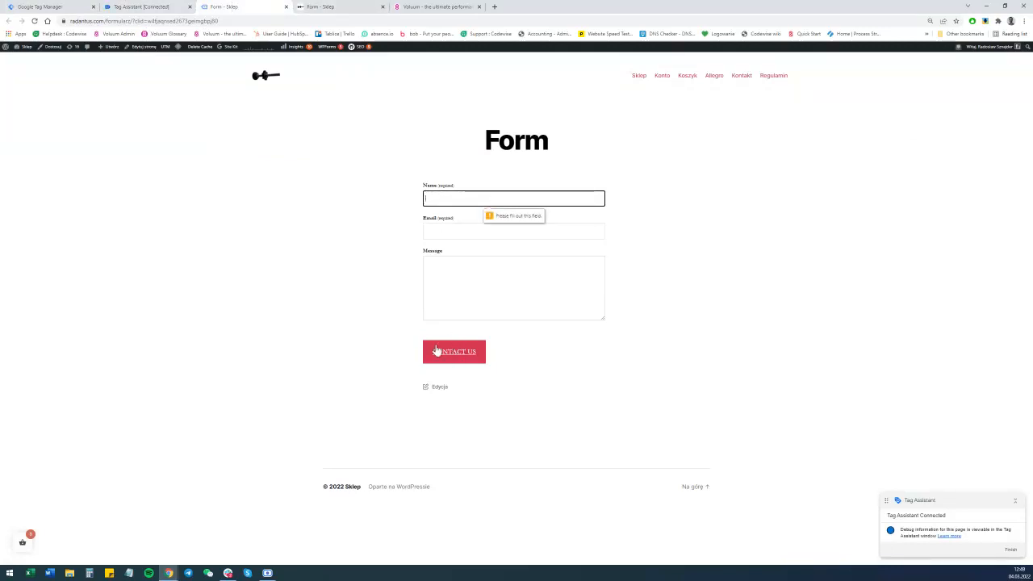
# Review the recorded Click and Form Submit events in Tag Assistant for fired tags.
pyautogui.click(153, 5)
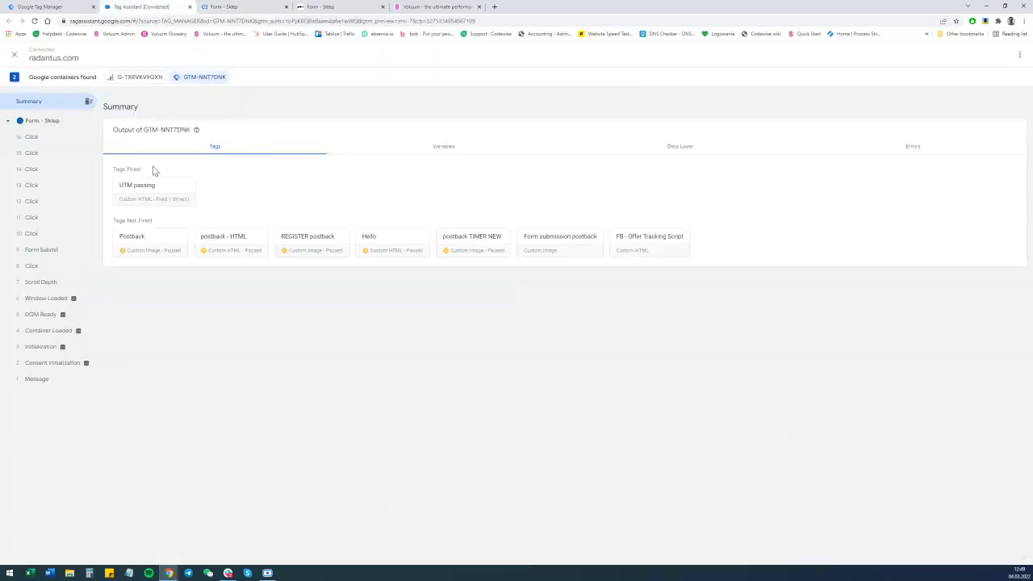
pyautogui.click(32, 234)
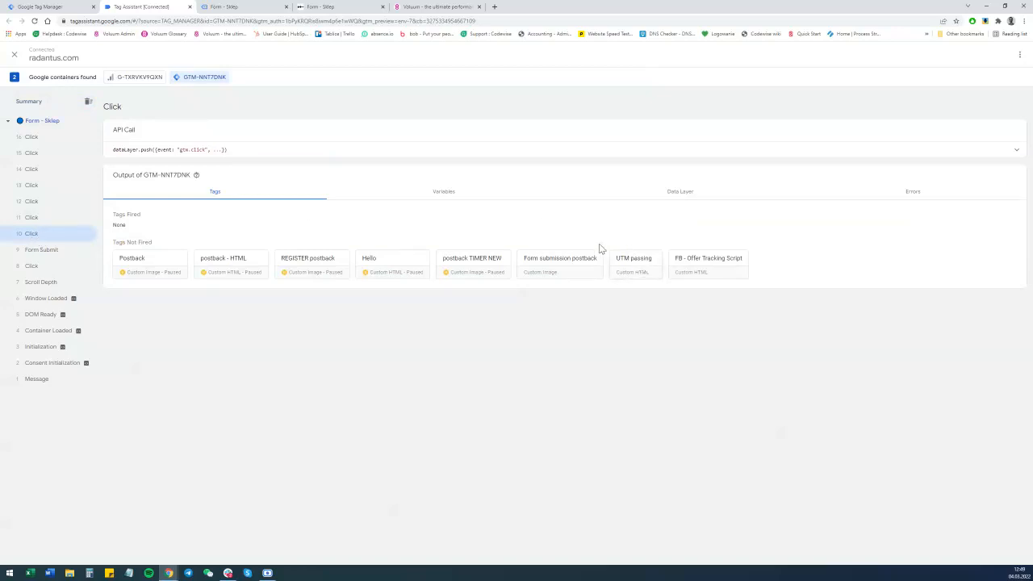
pyautogui.click(32, 216)
pyautogui.click(32, 202)
pyautogui.click(35, 188)
pyautogui.click(34, 170)
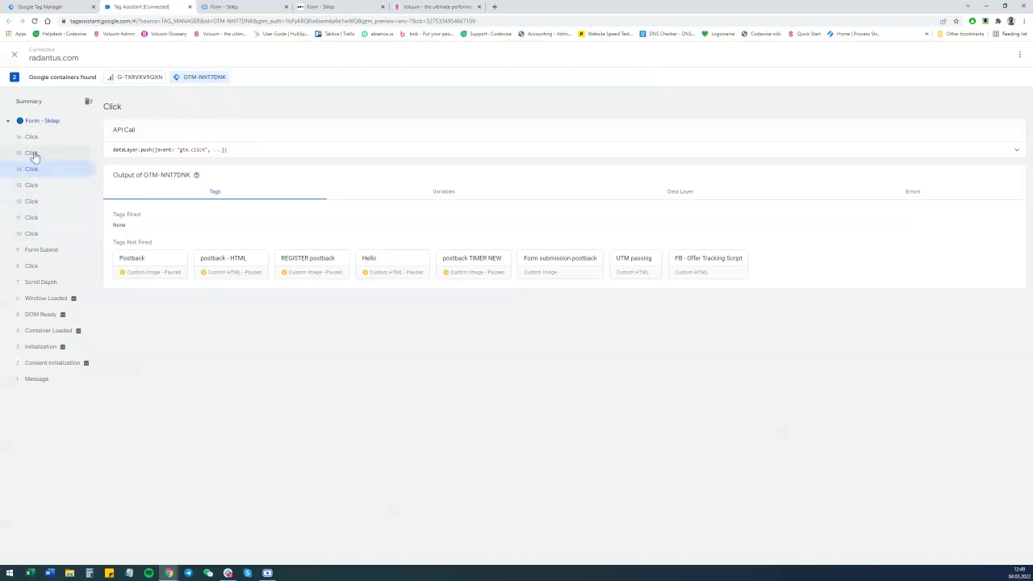
pyautogui.click(32, 155)
pyautogui.click(31, 138)
# Fill in the radantus.com form with name "Test", a test e-mail address and message "Test message", and submit it.
pyautogui.click(246, 5)
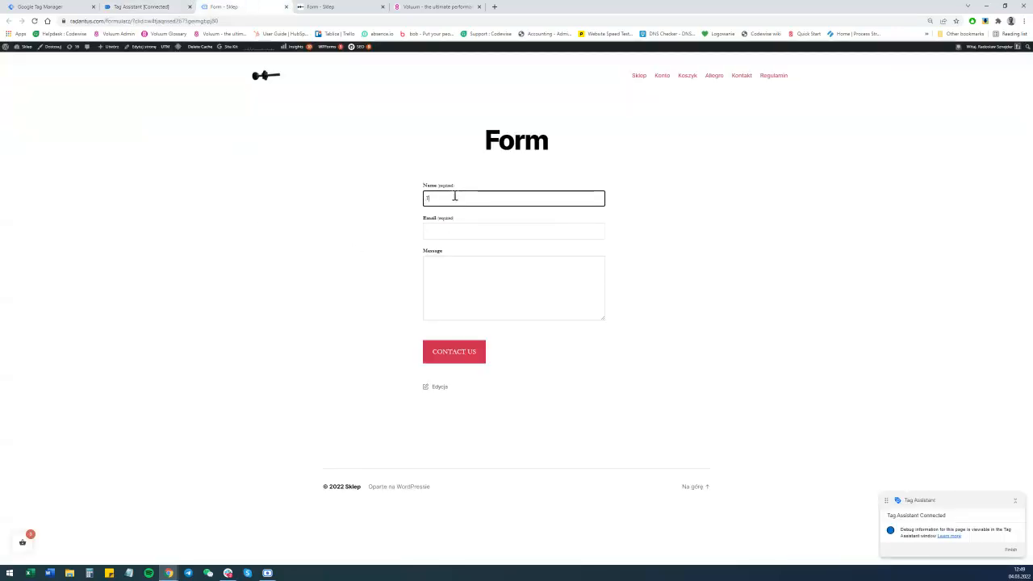
pyautogui.press('Tab')
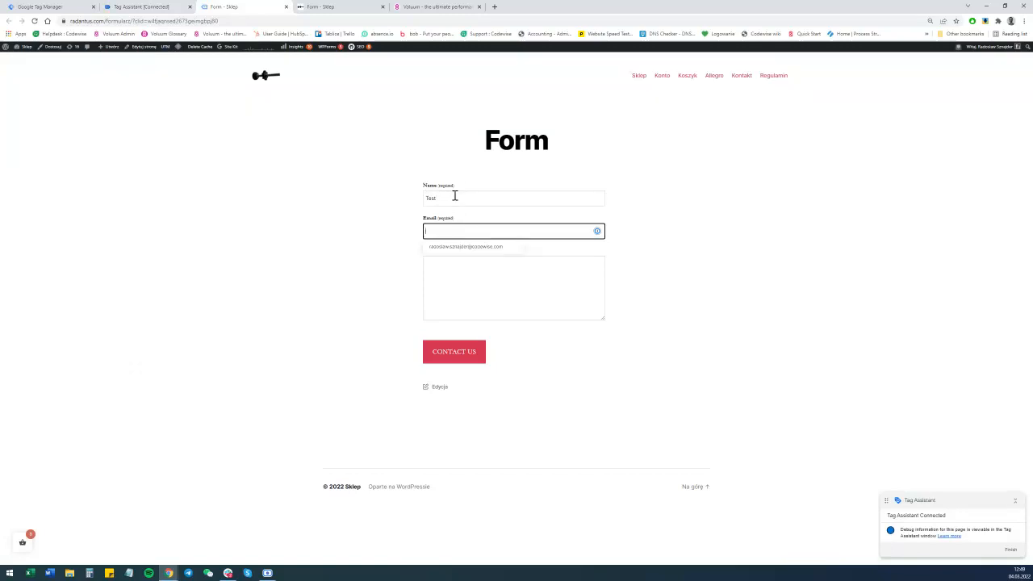
pyautogui.write('test@test.com')
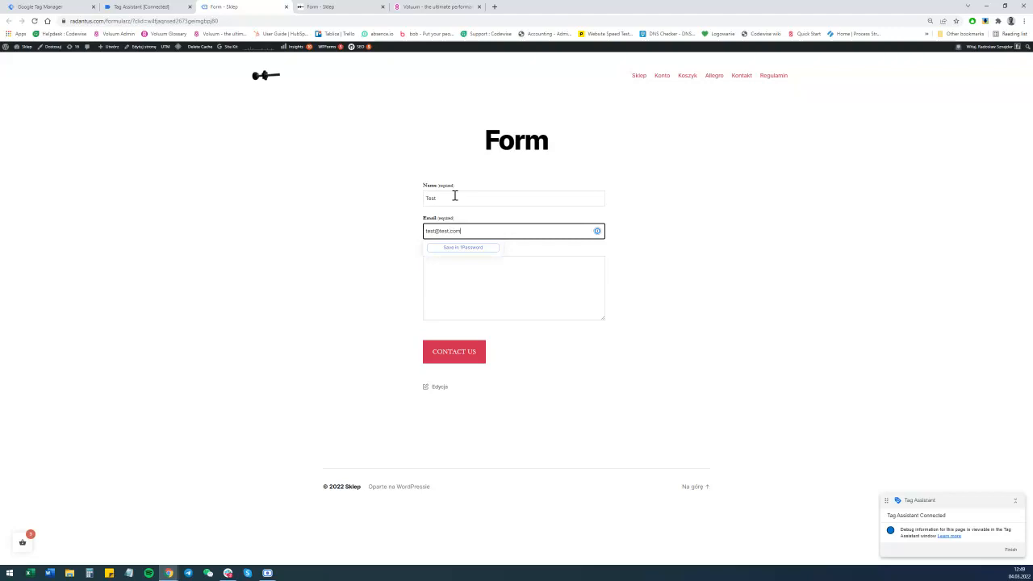
pyautogui.click(385, 238)
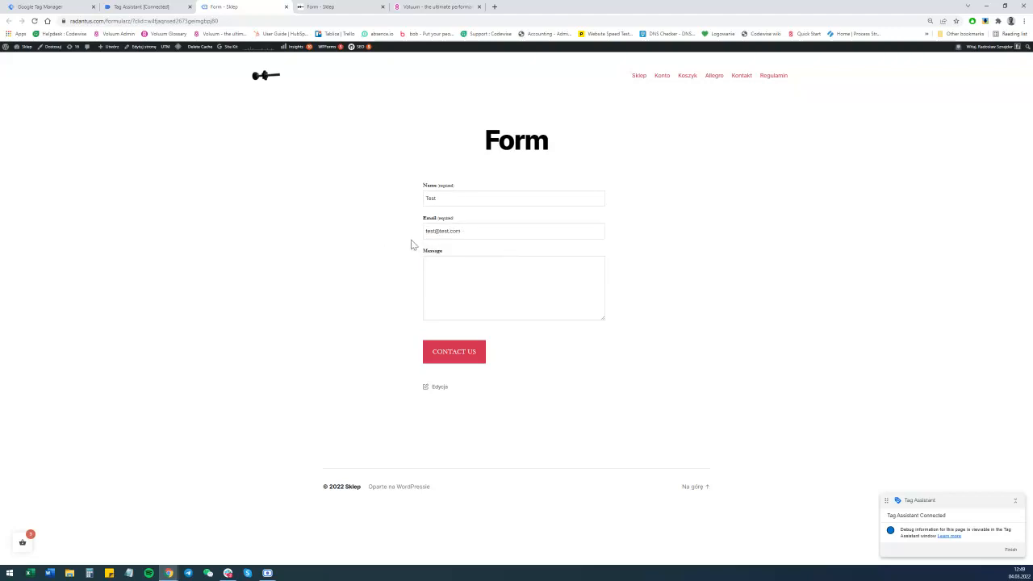
pyautogui.click(474, 279)
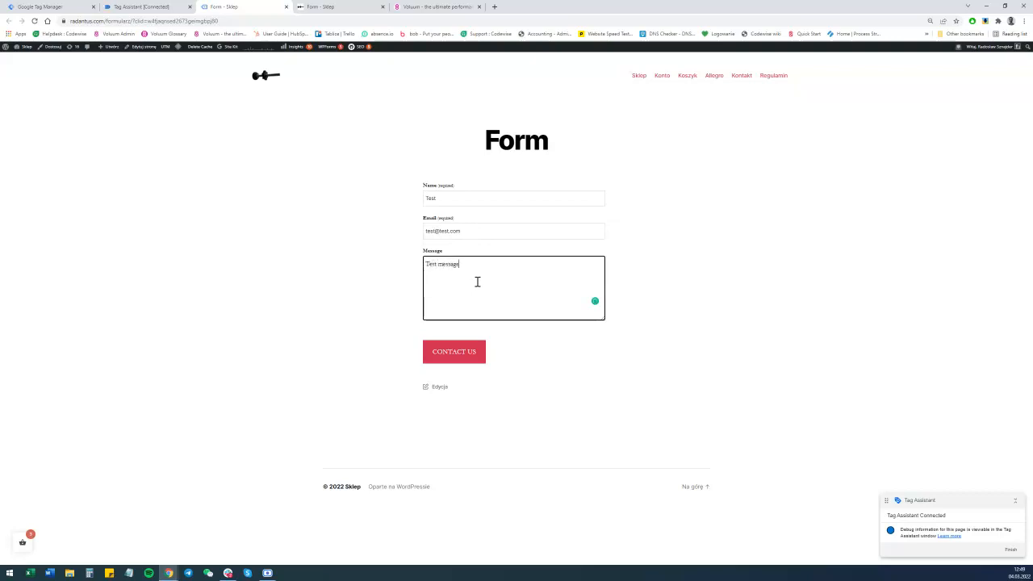
pyautogui.click(458, 353)
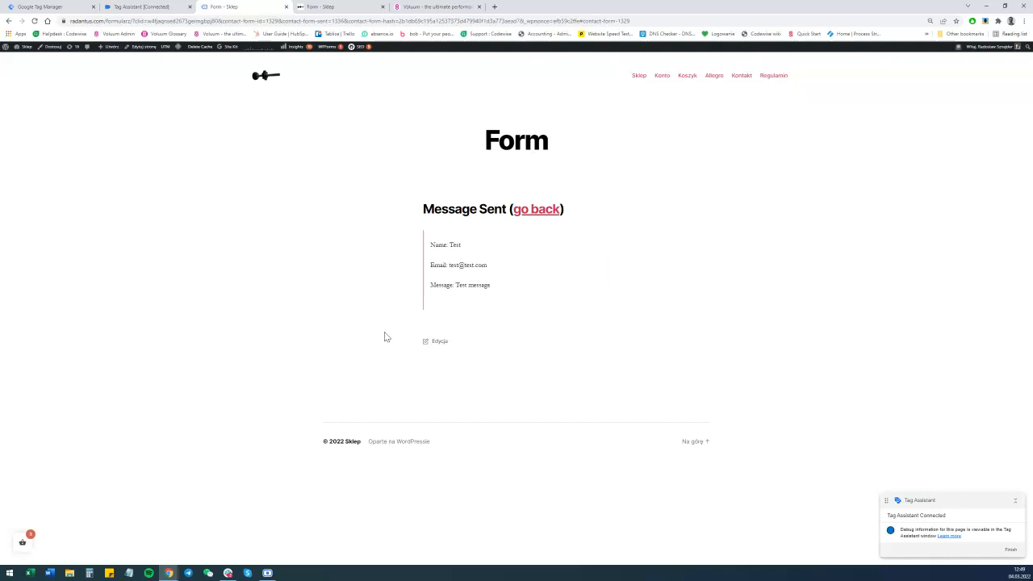
# Inspect the new Form Submit event in Tag Assistant and open the Form submission postback tag's details.
pyautogui.click(154, 6)
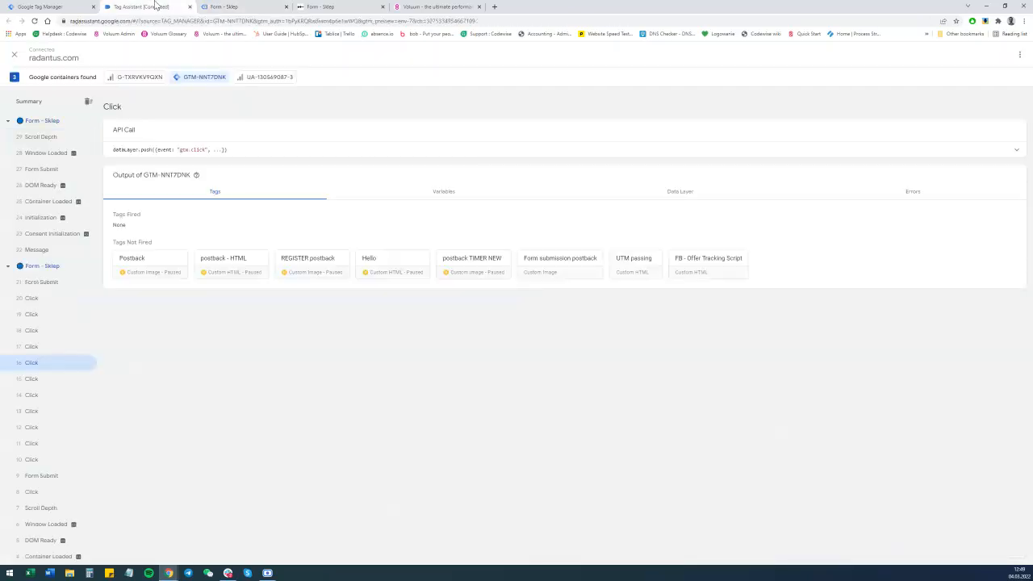
pyautogui.click(58, 283)
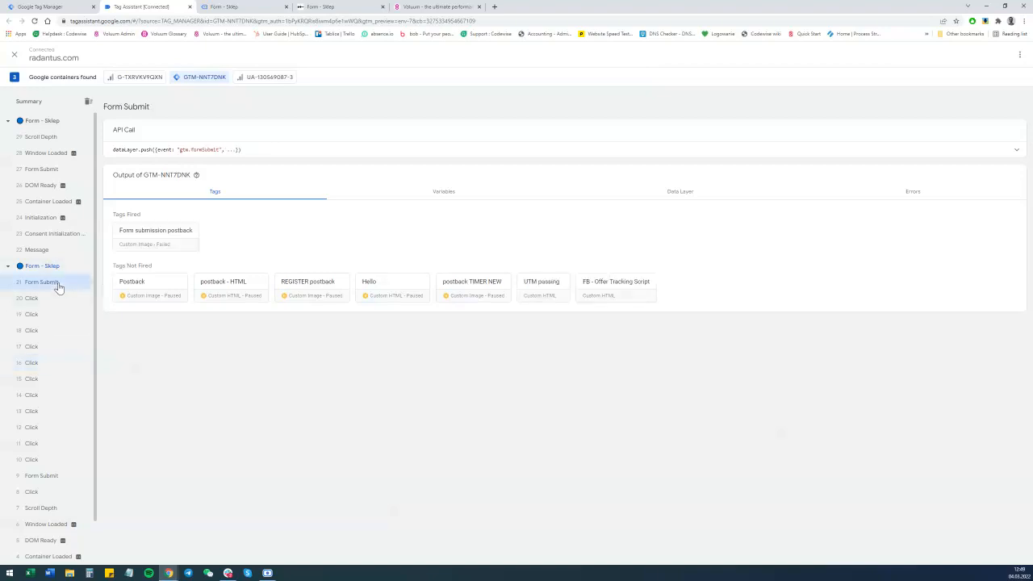
pyautogui.click(151, 235)
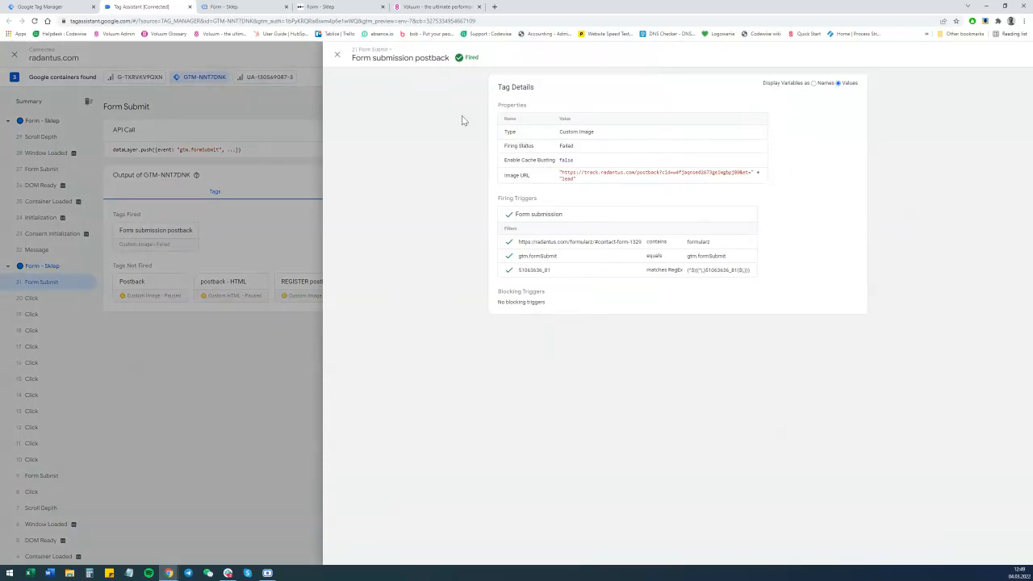
# Refresh the Voluum campaigns report to check for the form conversion.
pyautogui.click(430, 6)
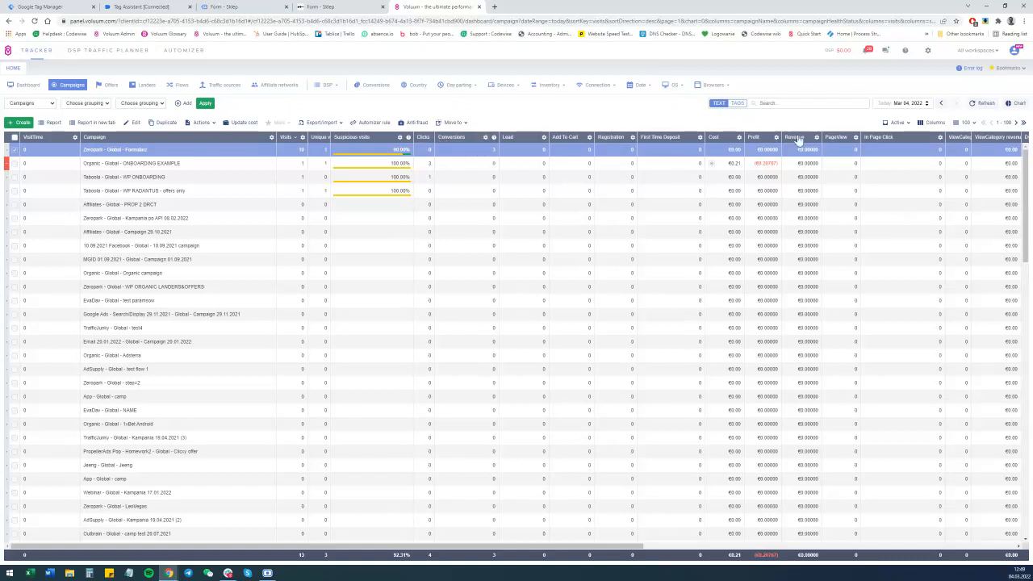
pyautogui.click(985, 105)
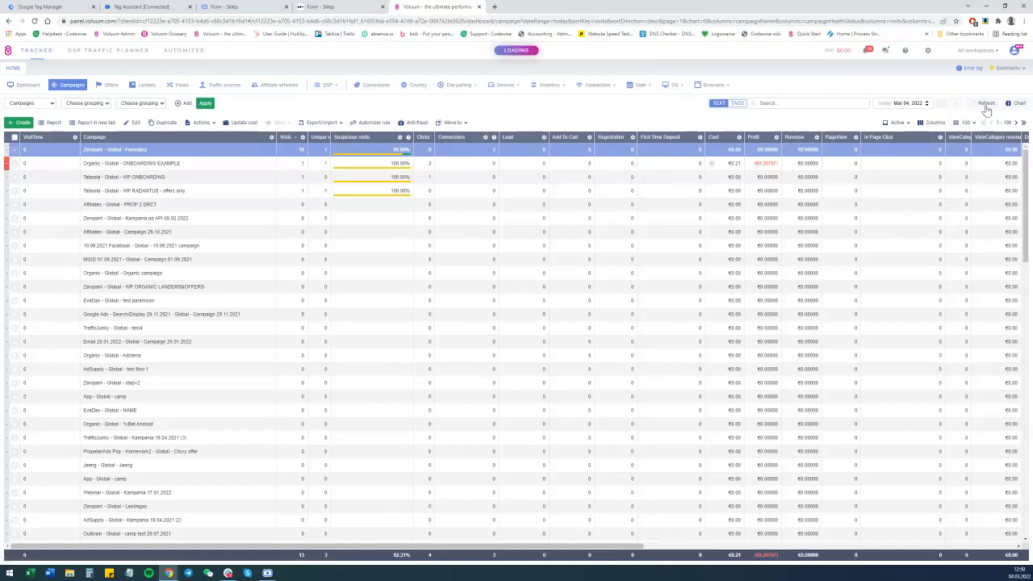